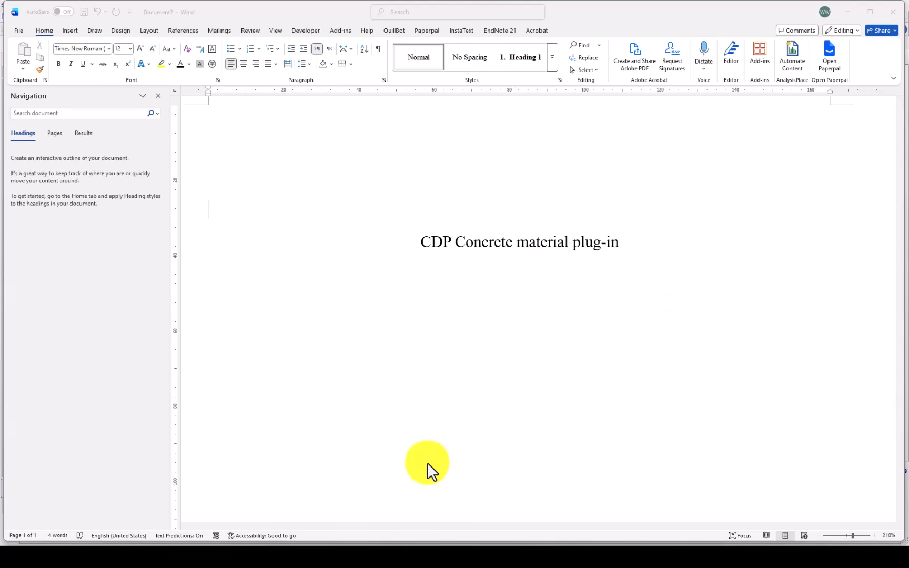
# View the CAE plugins 2024 folder in File Explorer, and open the CDP Concrete Creator plug-in in Abaqus/CAE
pyautogui.moveTo(375, 545)
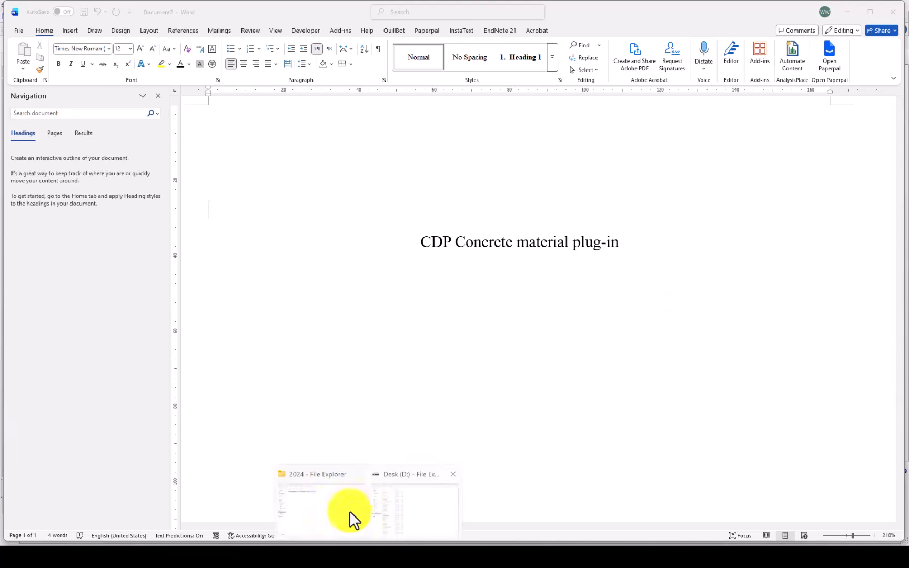
pyautogui.click(393, 512)
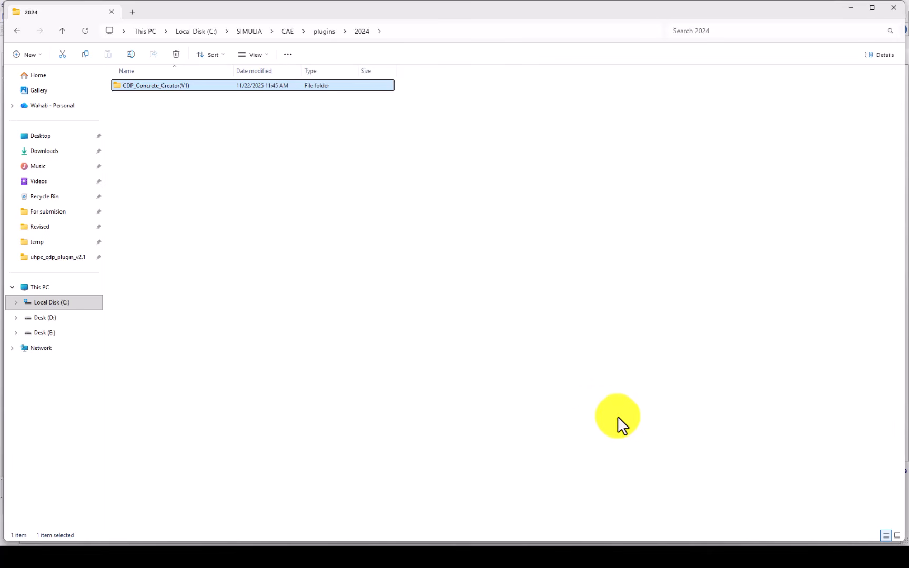
pyautogui.moveTo(661, 544)
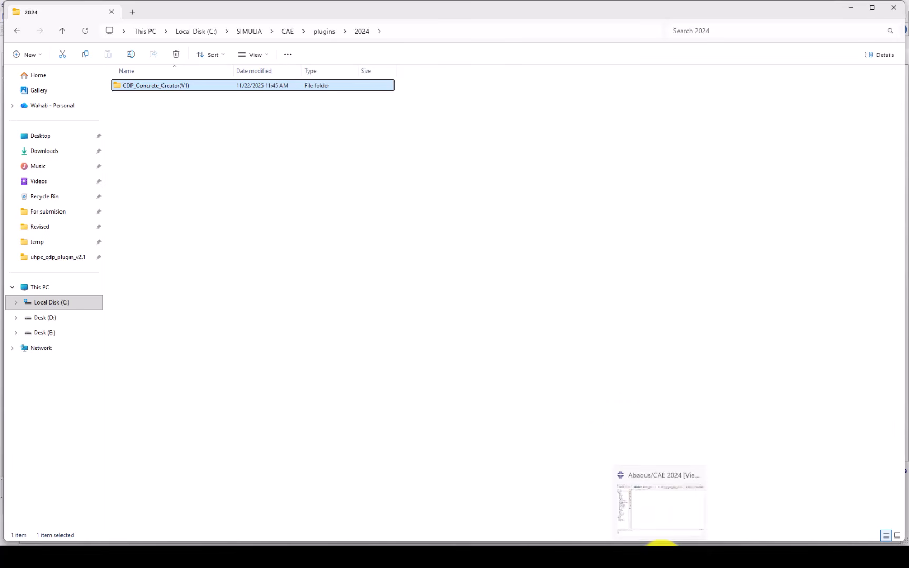
pyautogui.click(660, 508)
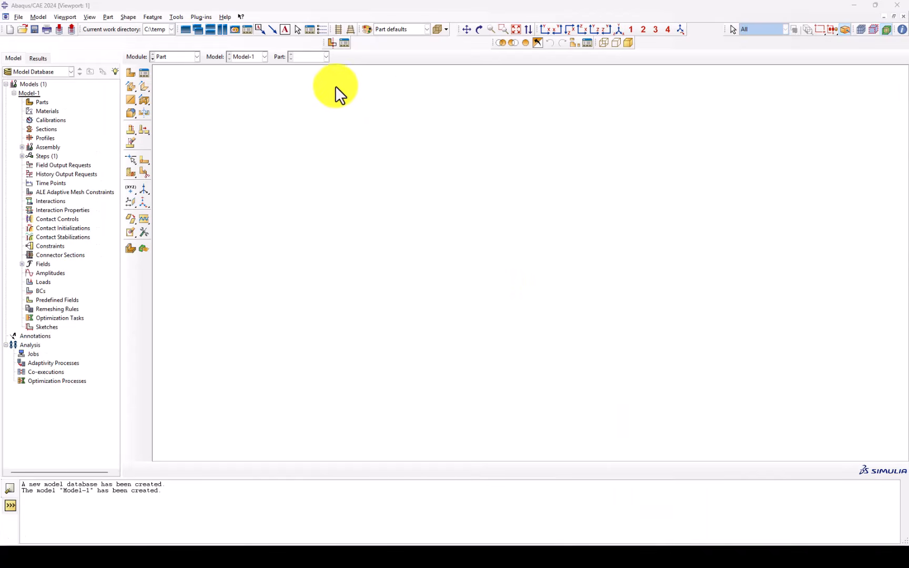
pyautogui.click(205, 17)
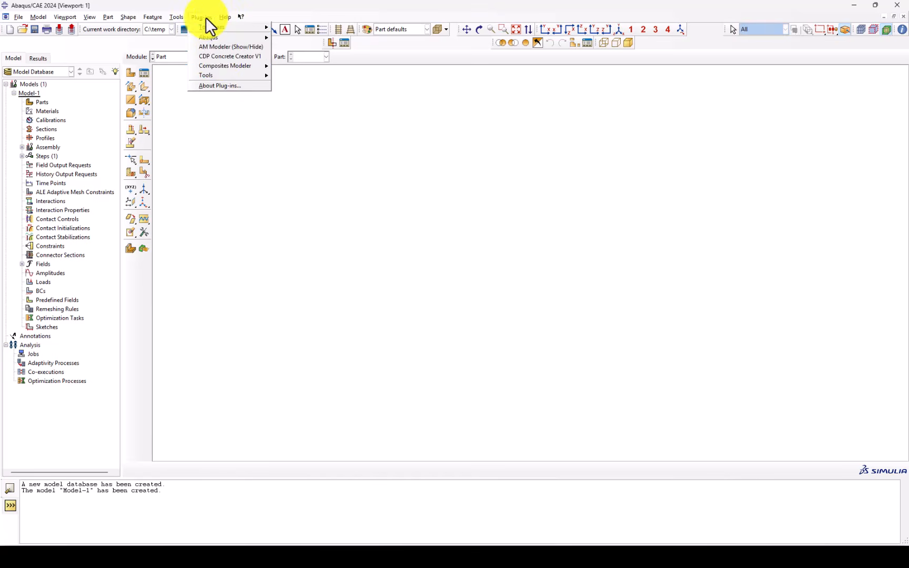
pyautogui.click(245, 56)
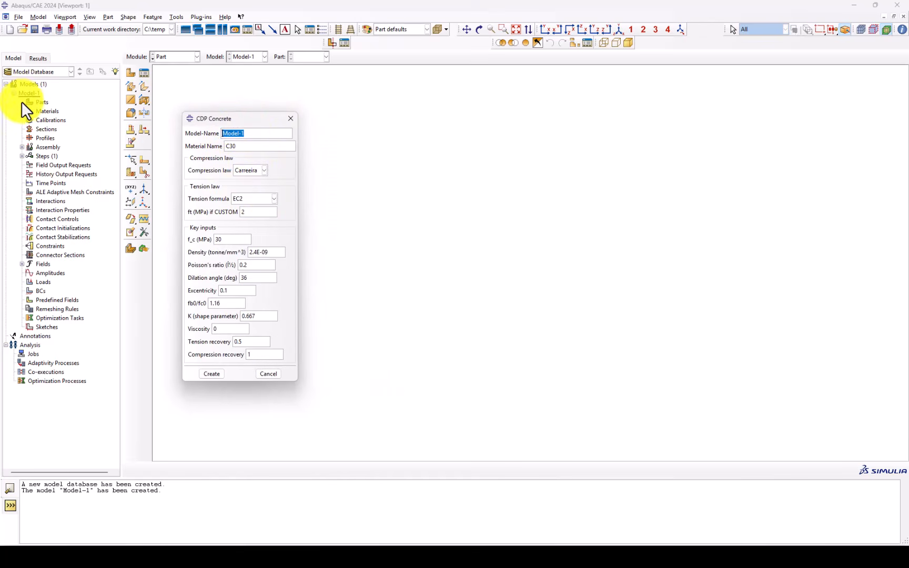
# Name the material Fc-30MPa in the CDP Concrete dialog
pyautogui.click(237, 147)
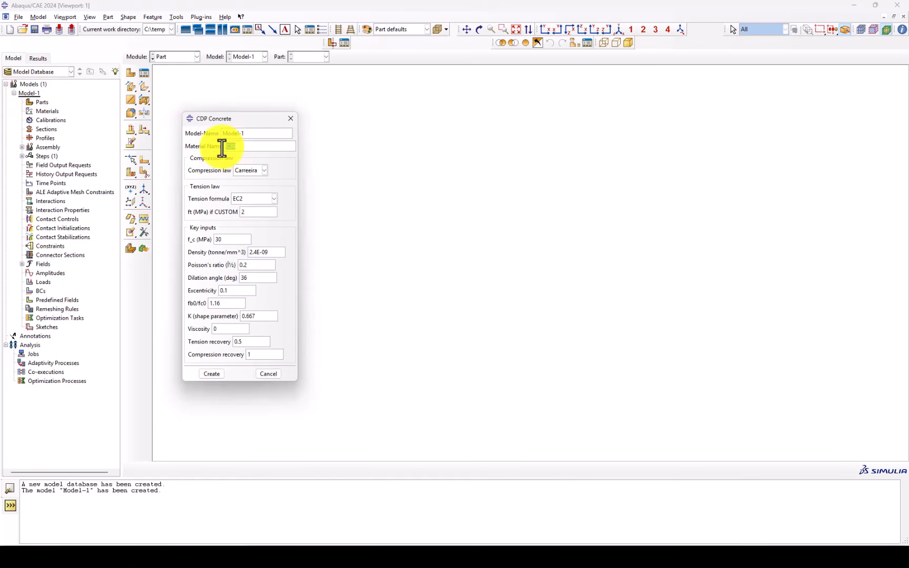
pyautogui.moveTo(246, 147); pyautogui.dragTo(227, 147)
pyautogui.press('BackSpace')
pyautogui.write('fc-3')
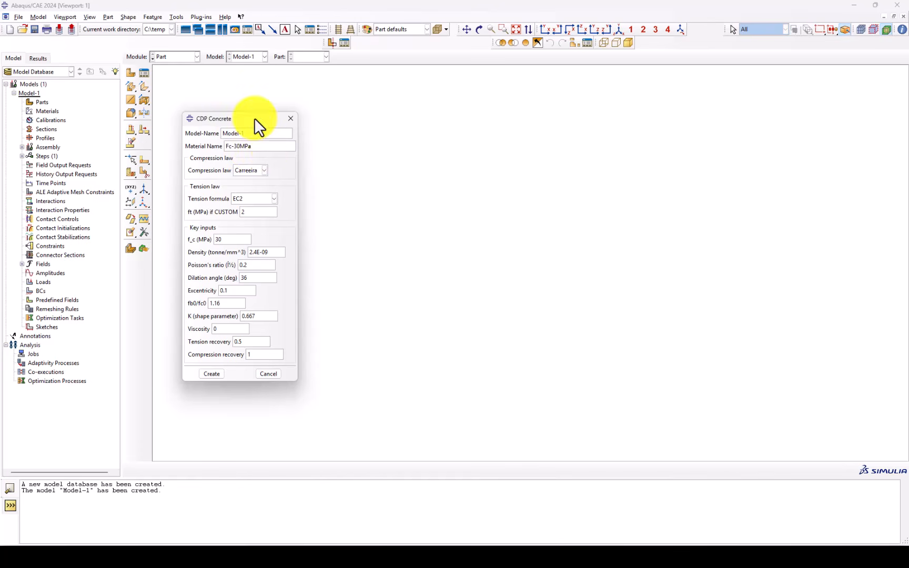
pyautogui.moveTo(255, 118); pyautogui.dragTo(270, 106)
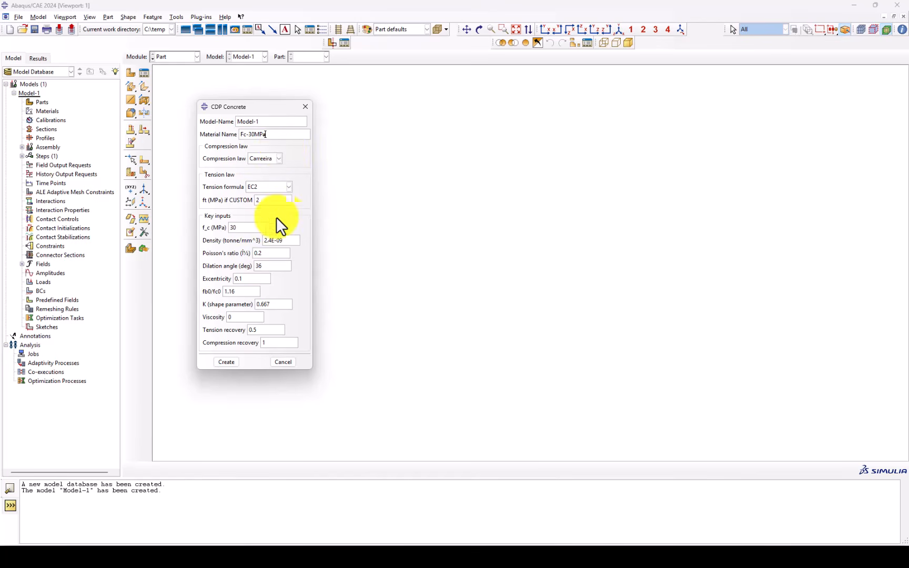
# Keep Carreeira as the compression law and set the tension formula to ACI_SPLIT after checking the available options
pyautogui.click(270, 158)
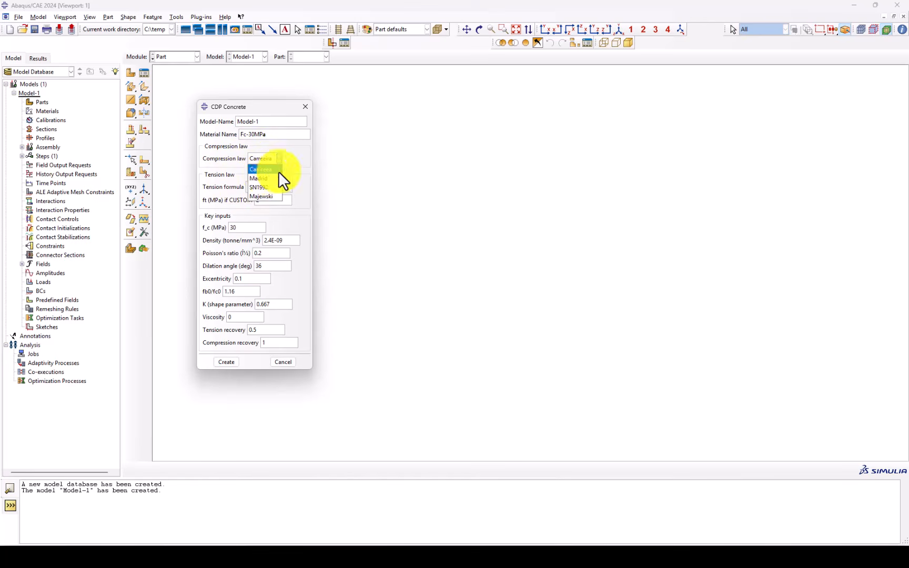
pyautogui.click(272, 184)
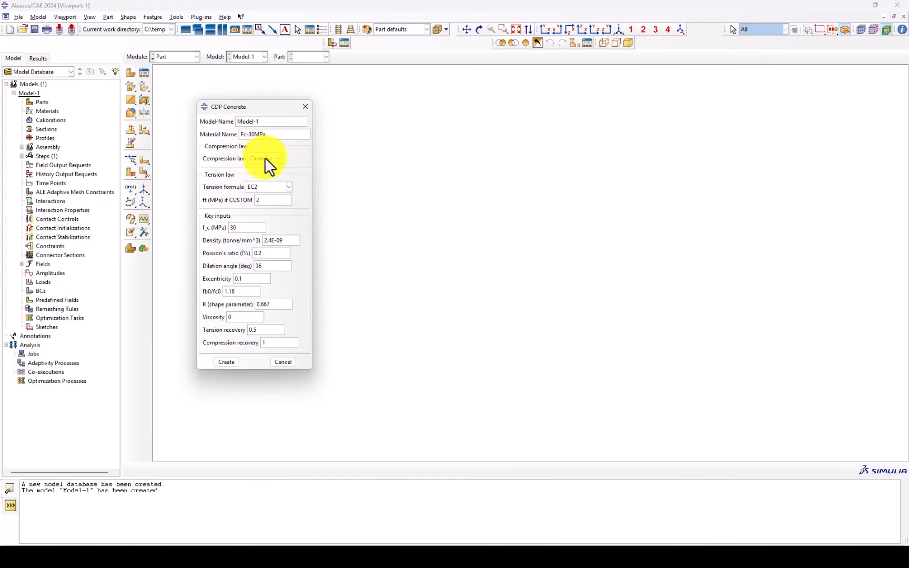
pyautogui.click(272, 187)
pyautogui.click(272, 186)
pyautogui.click(263, 190)
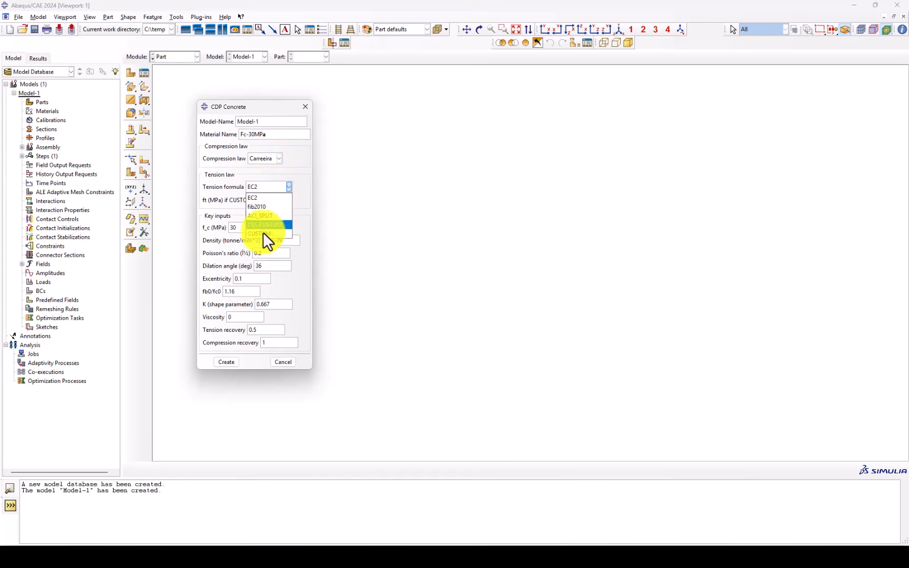
pyautogui.click(265, 168)
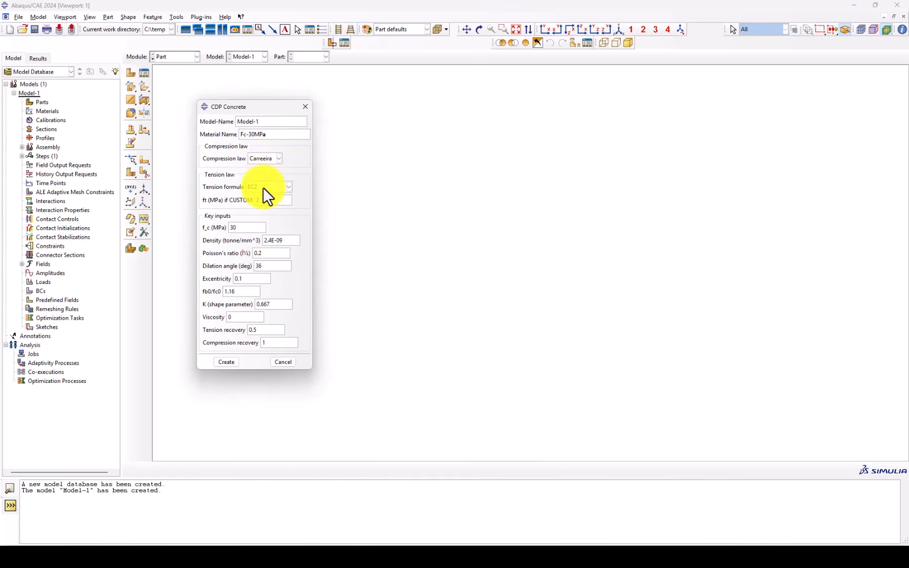
pyautogui.click(262, 185)
pyautogui.click(258, 208)
# Review the material name, custom tensile strength, compressive strength and density entries of the CDP Concrete dialog
pyautogui.moveTo(266, 133); pyautogui.dragTo(248, 134)
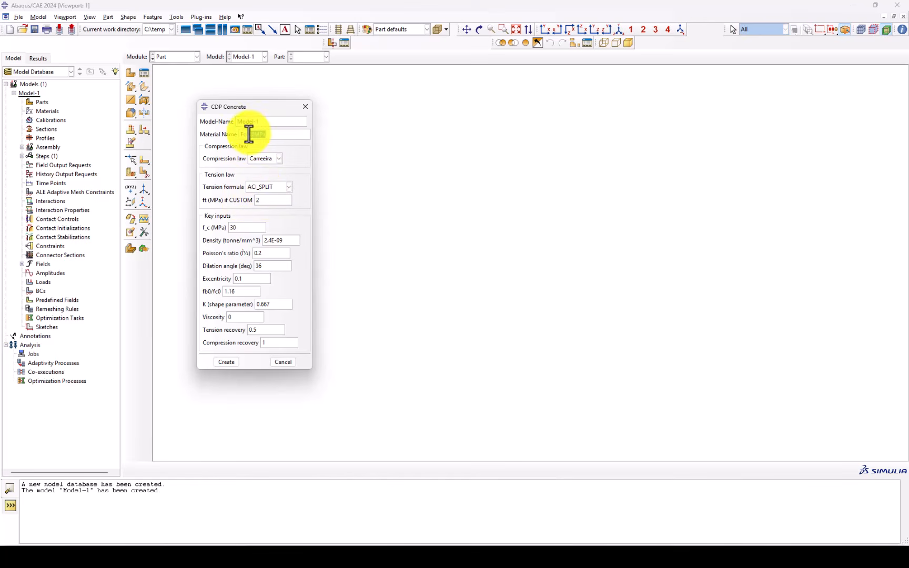
pyautogui.click(270, 200)
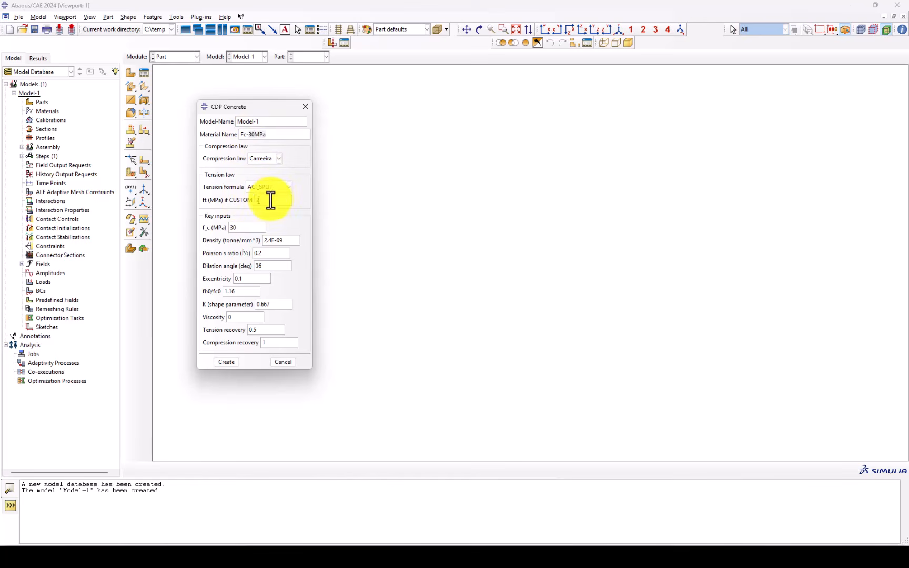
pyautogui.moveTo(271, 202); pyautogui.dragTo(231, 229)
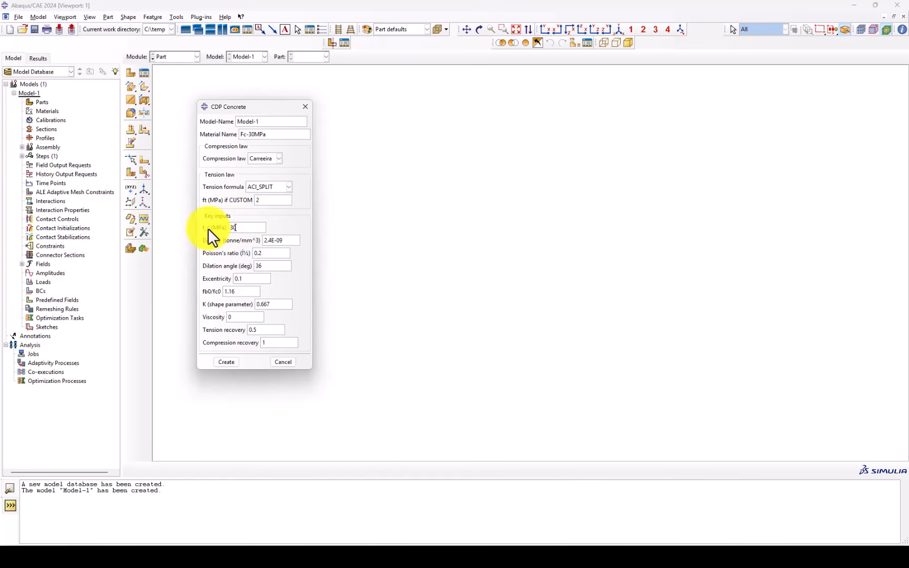
pyautogui.moveTo(286, 243); pyautogui.dragTo(242, 241)
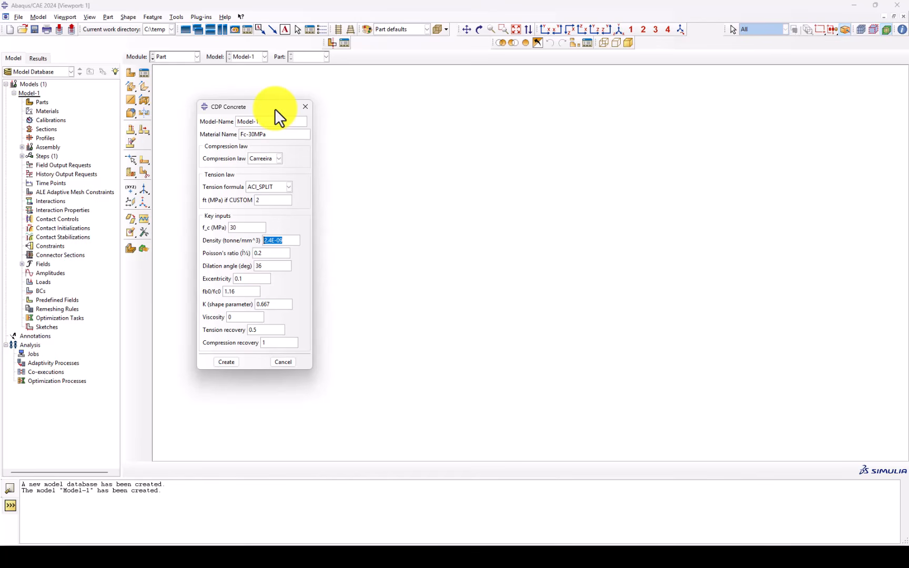
pyautogui.moveTo(277, 135); pyautogui.dragTo(254, 135)
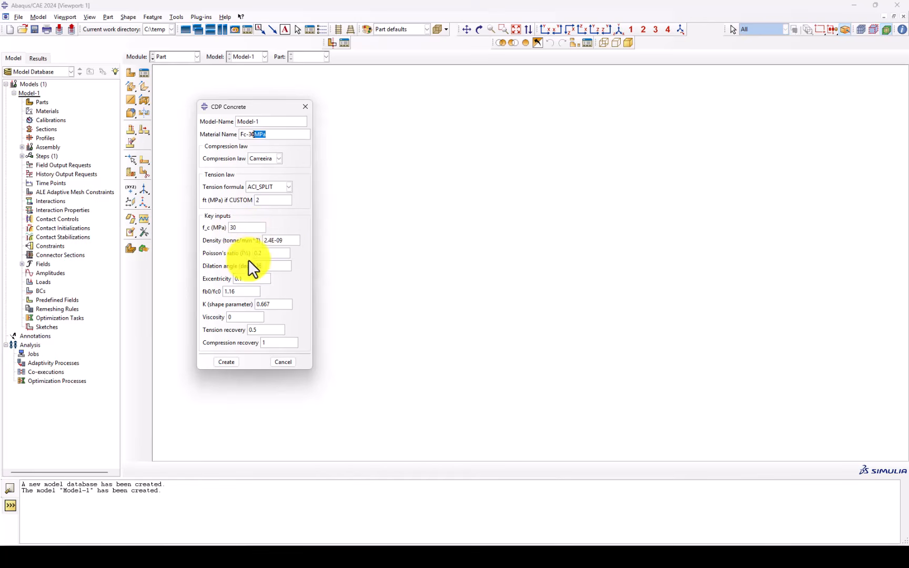
pyautogui.click(278, 240)
pyautogui.moveTo(278, 240); pyautogui.dragTo(246, 242)
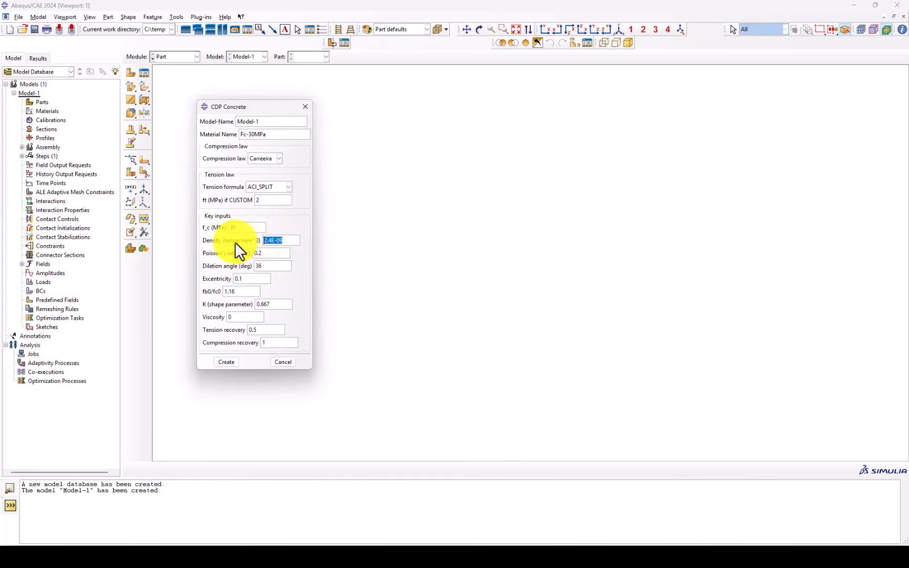
pyautogui.click(282, 240)
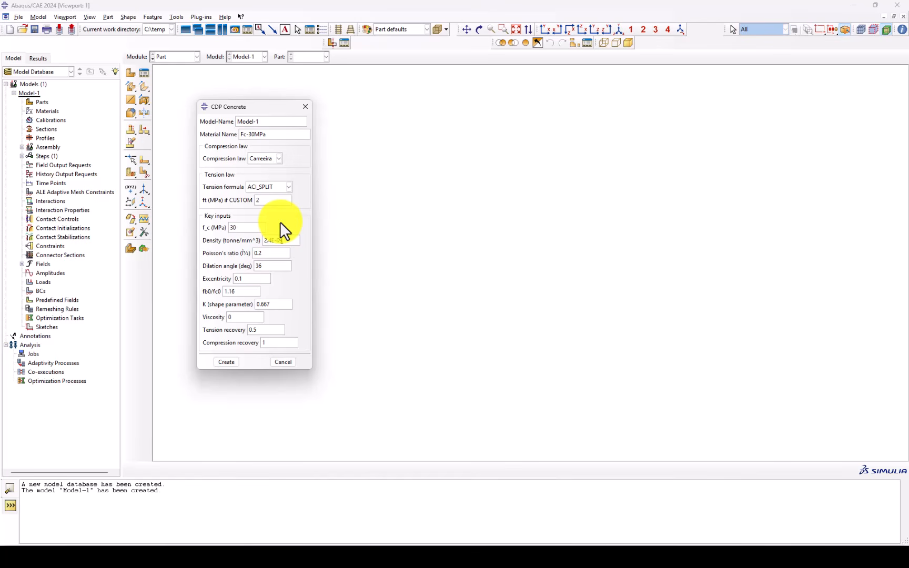
pyautogui.moveTo(286, 241); pyautogui.dragTo(261, 240)
pyautogui.click(287, 241)
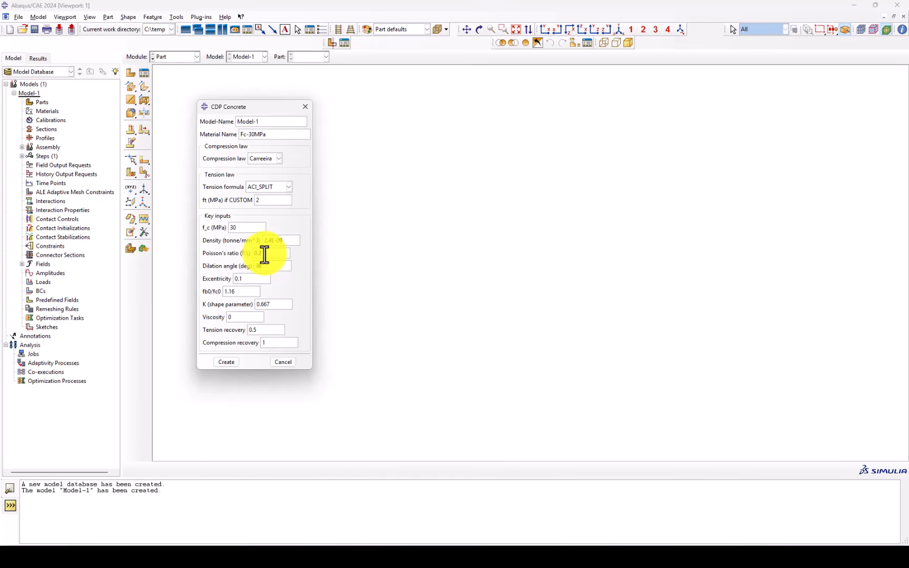
# Set the concrete's dilation angle to 40 degrees and its viscosity to 0.005
pyautogui.moveTo(271, 269); pyautogui.dragTo(251, 268)
pyautogui.write('40')
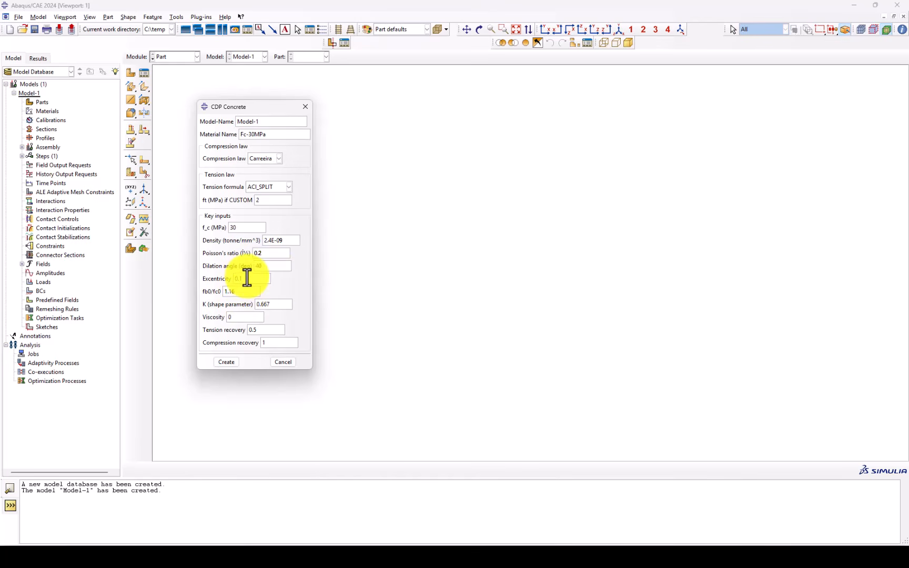
pyautogui.moveTo(237, 291); pyautogui.dragTo(224, 293)
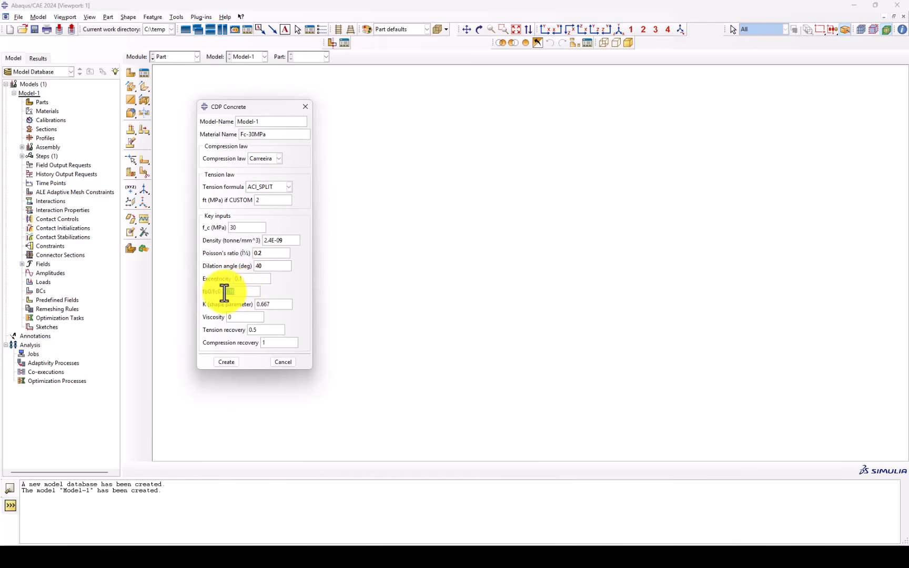
pyautogui.click(240, 291)
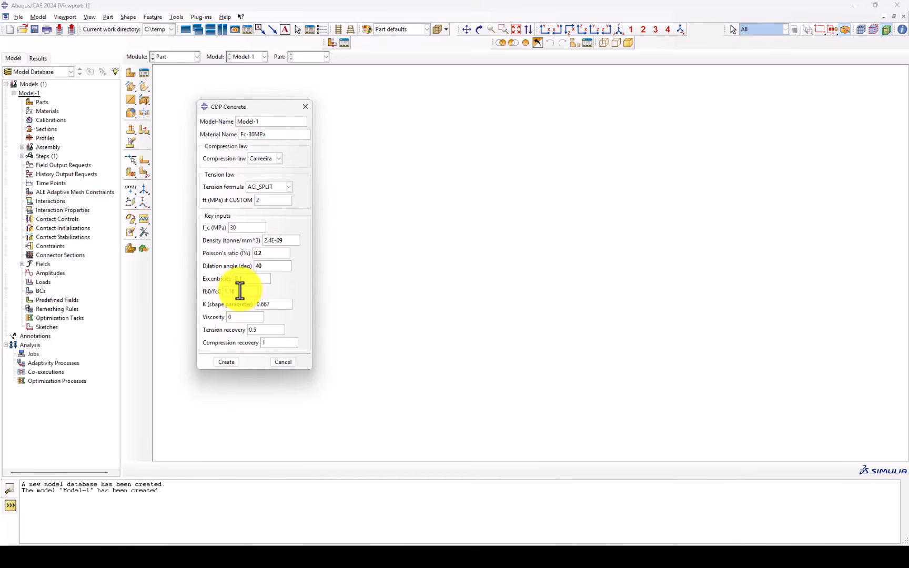
pyautogui.moveTo(274, 304); pyautogui.dragTo(251, 304)
pyautogui.click(239, 317)
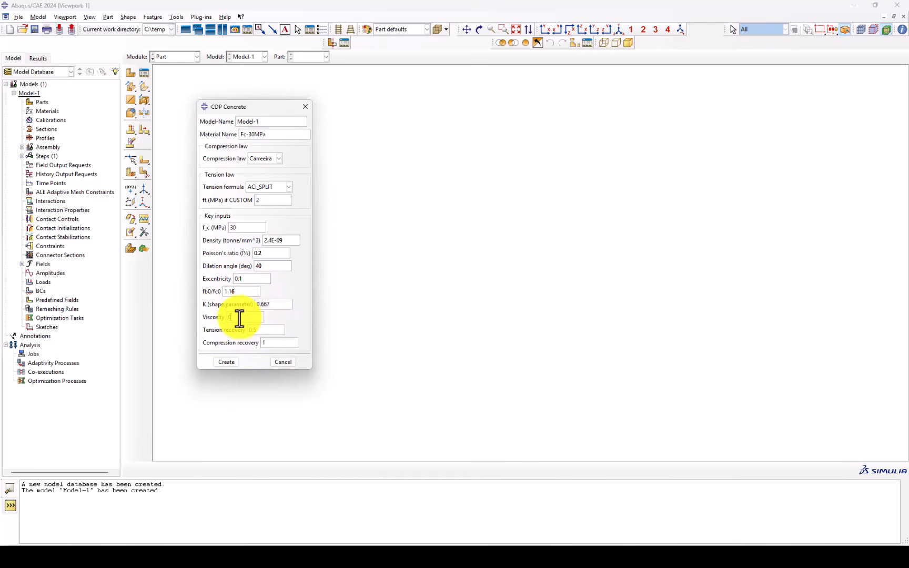
pyautogui.write('0.00')
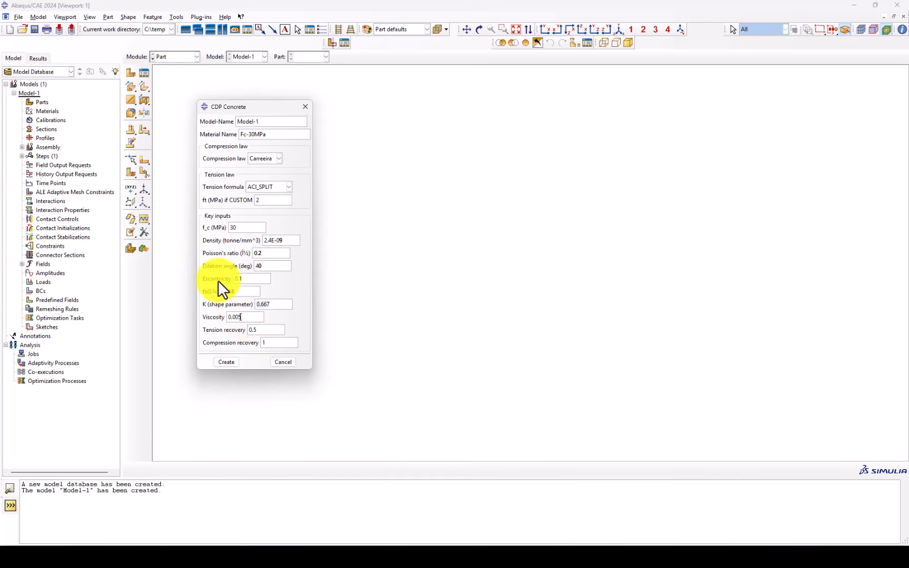
pyautogui.write('5')
# Set the tension recovery to 0.7 and create the concrete material in Model-1
pyautogui.moveTo(254, 333); pyautogui.dragTo(277, 326)
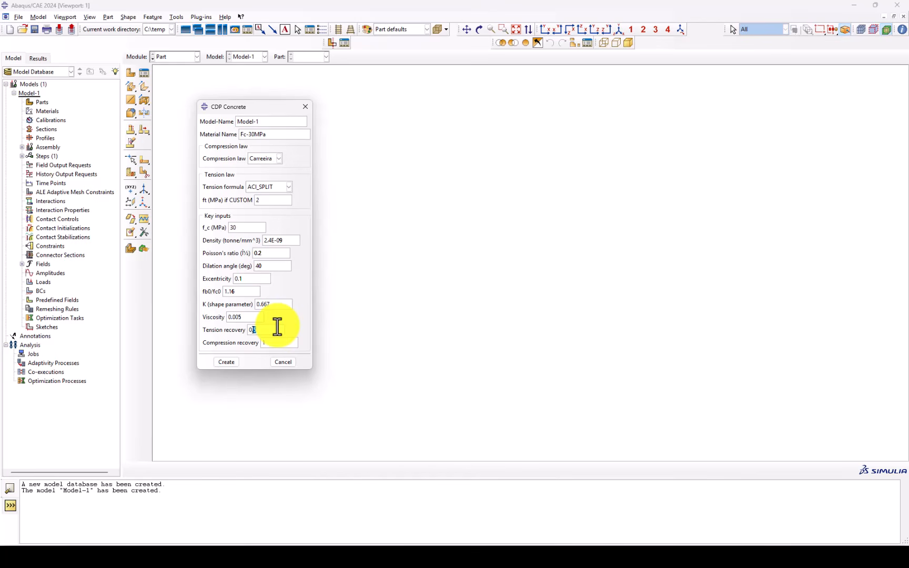
pyautogui.write('7')
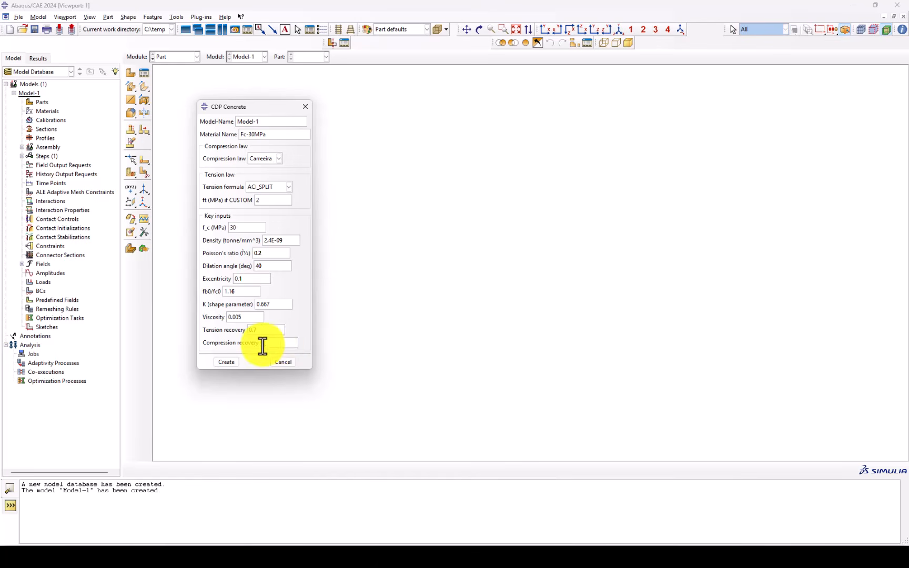
pyautogui.press('Tab')
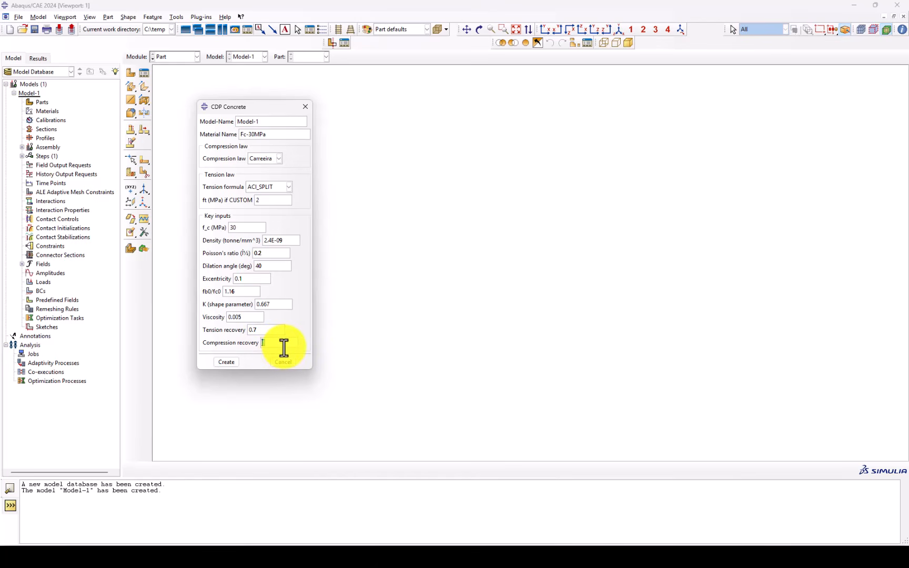
pyautogui.click(227, 363)
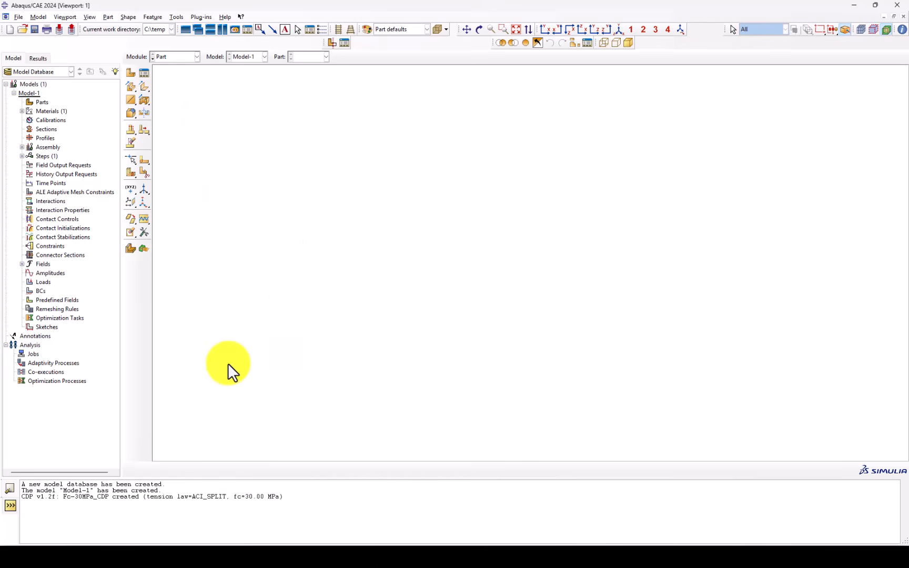
# Switch to the Property module and open the generated Fc-30MPa_CDP material for editing
pyautogui.moveTo(284, 519); pyautogui.dragTo(34, 491)
pyautogui.click(172, 57)
pyautogui.click(168, 73)
pyautogui.click(143, 74)
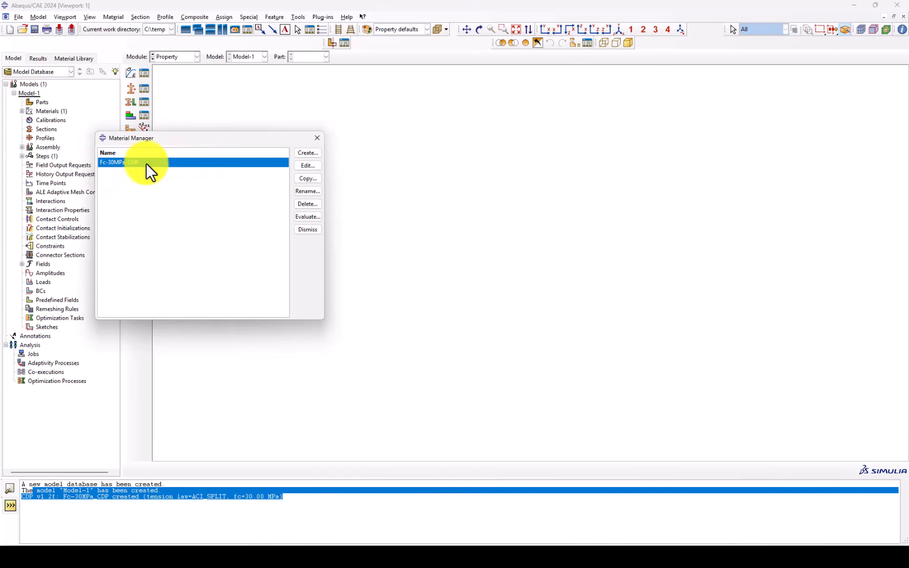
pyautogui.click(314, 168)
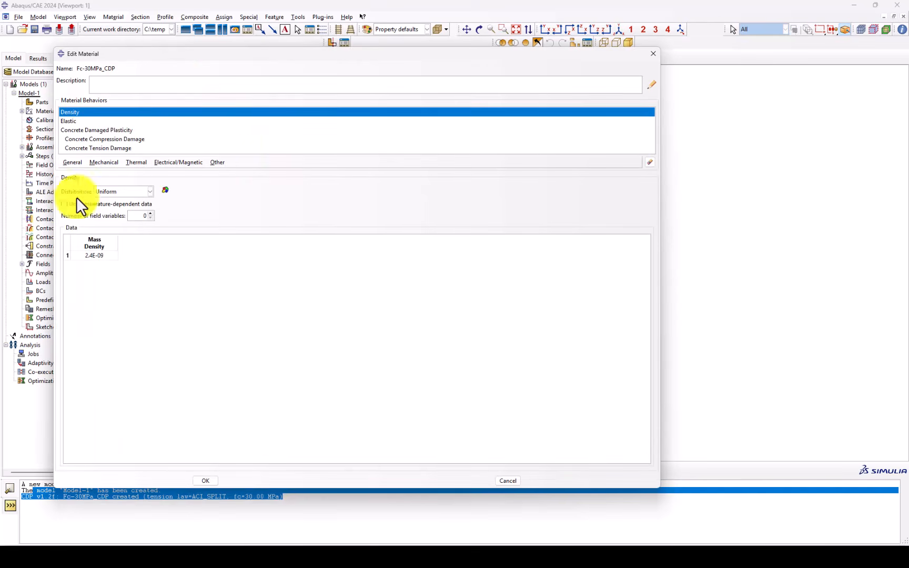
# Review the material's elastic constants, concrete damaged plasticity parameters and compressive behavior table
pyautogui.click(71, 121)
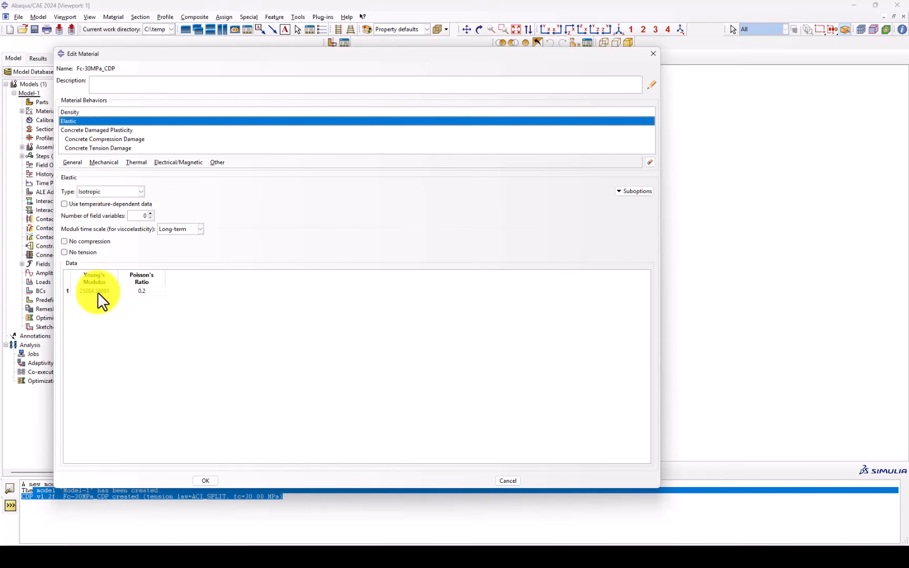
pyautogui.click(86, 129)
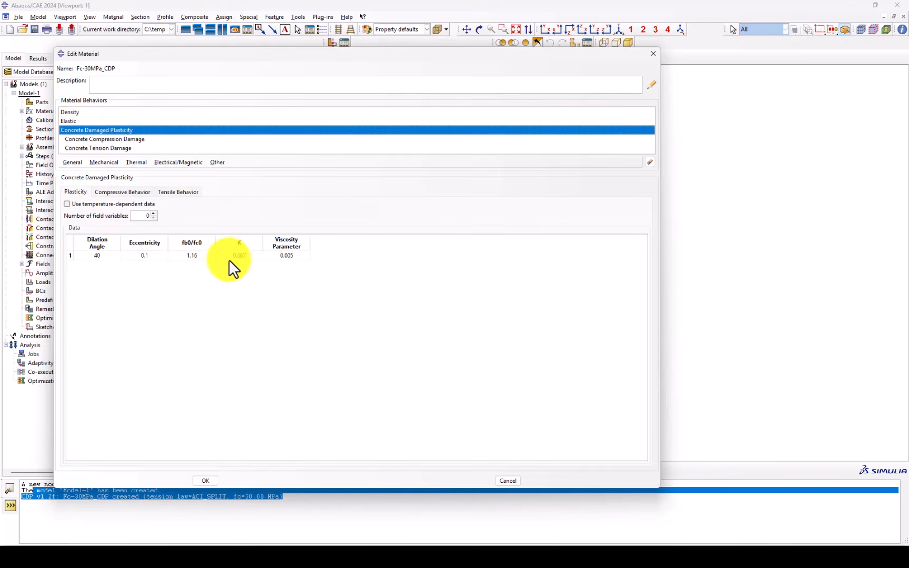
pyautogui.click(145, 192)
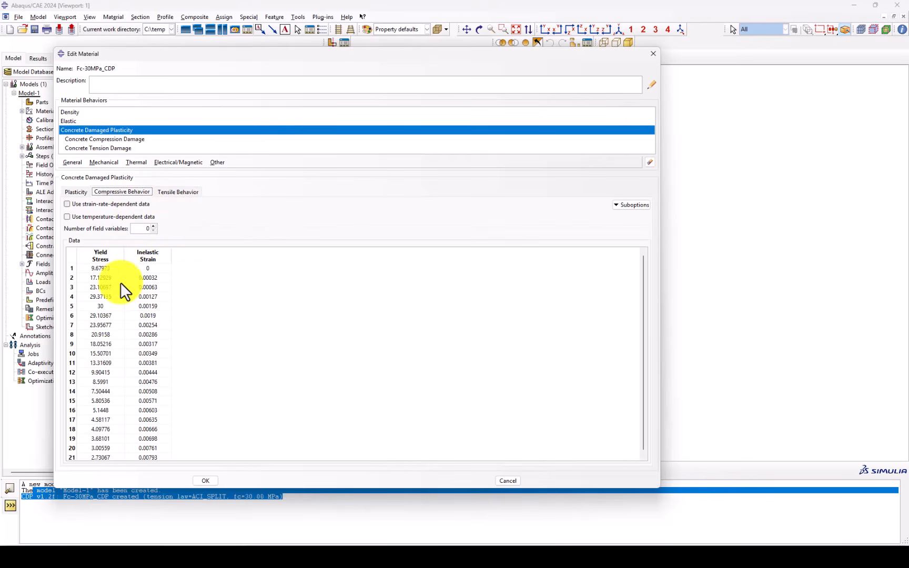
# Create XY data from the compressive behavior table's yield stress and inelastic strain columns
pyautogui.rightClick(123, 381)
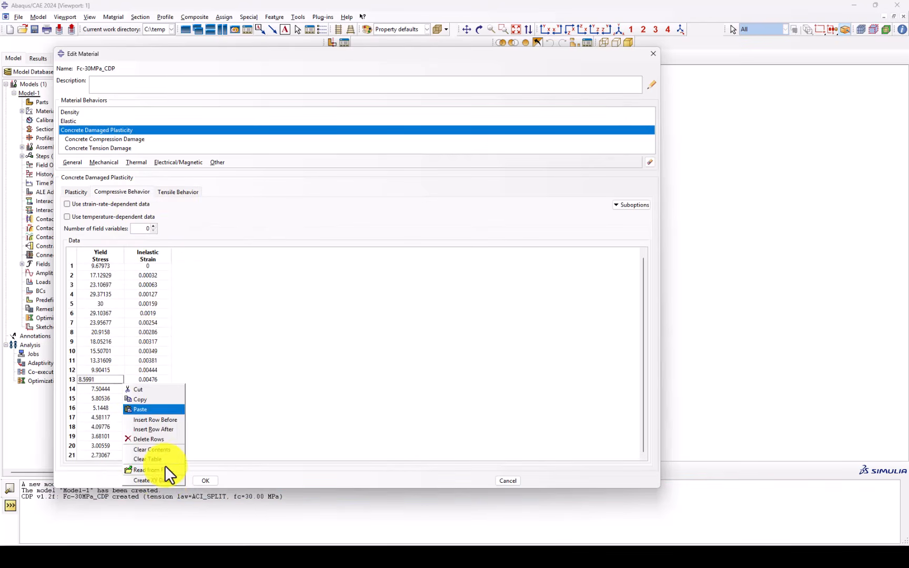
pyautogui.click(164, 479)
pyautogui.click(333, 373)
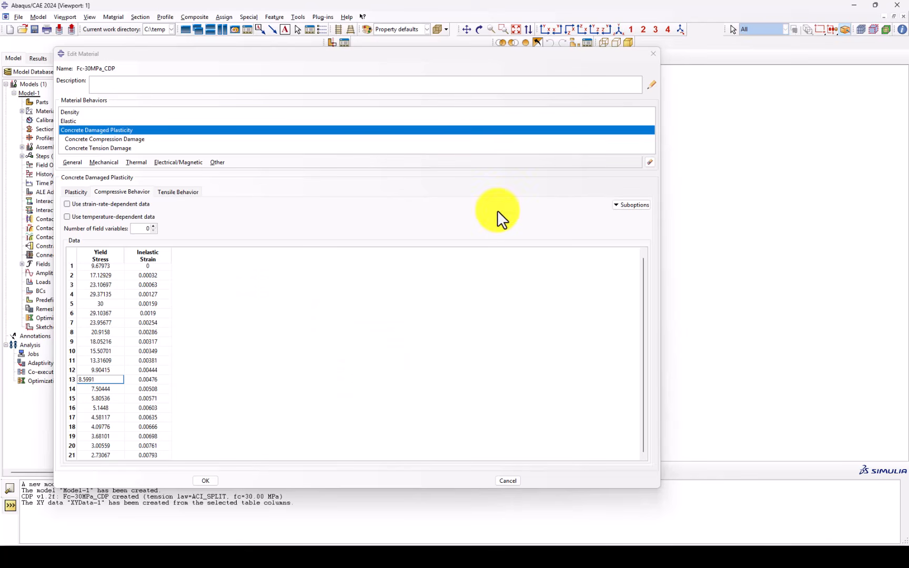
# Open the compression damage suboption, enlarge its editor, create XY data from the damage table and accept the suboption
pyautogui.click(627, 208)
pyautogui.click(626, 215)
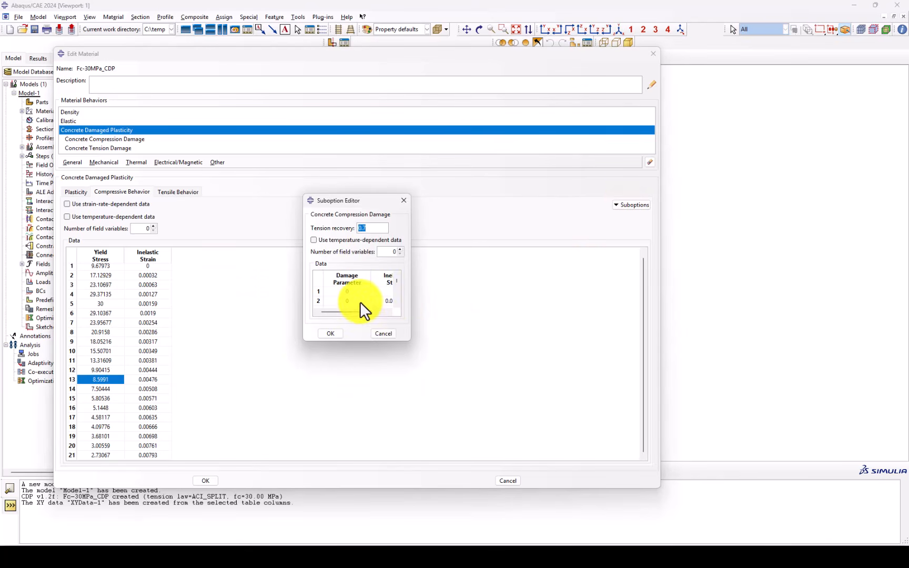
pyautogui.moveTo(411, 341); pyautogui.dragTo(470, 472)
pyautogui.click(379, 228)
pyautogui.scroll(-2, 380, 357)
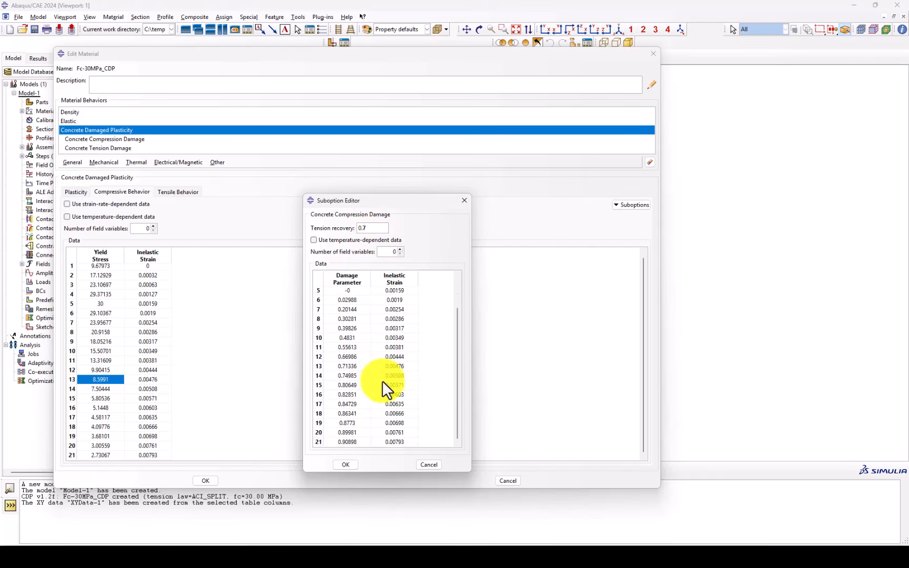
pyautogui.rightClick(380, 439)
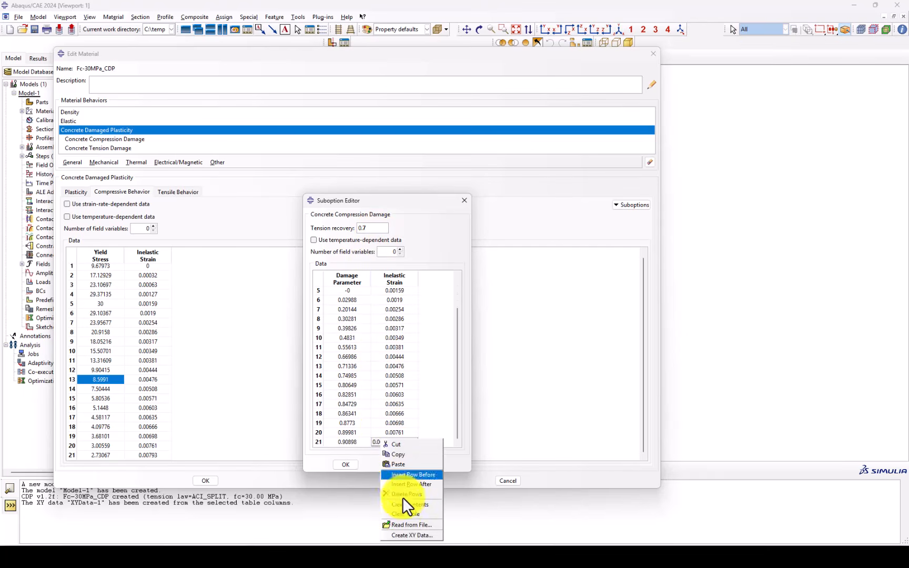
pyautogui.click(405, 537)
pyautogui.click(334, 372)
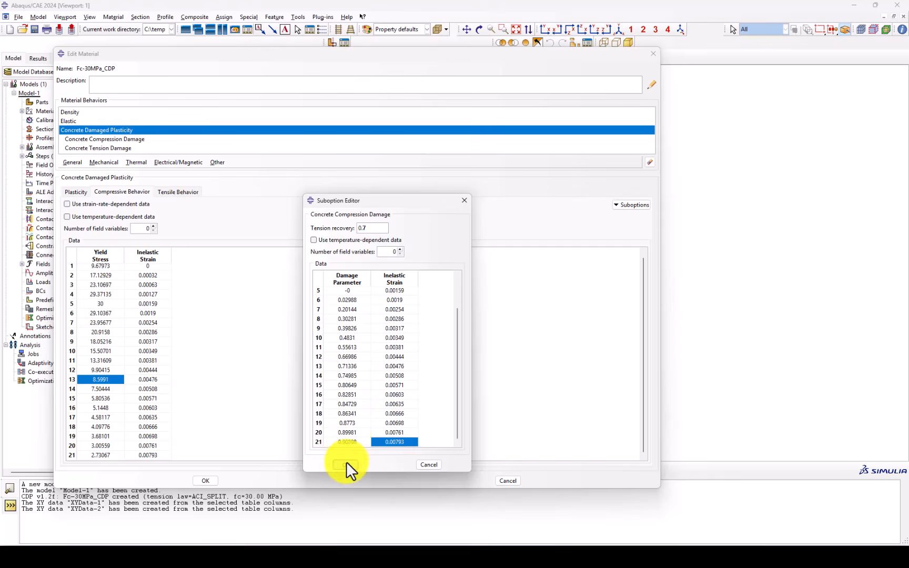
pyautogui.click(345, 464)
# Create XY data from the tensile behavior table's yield stress and cracking strain columns
pyautogui.click(188, 192)
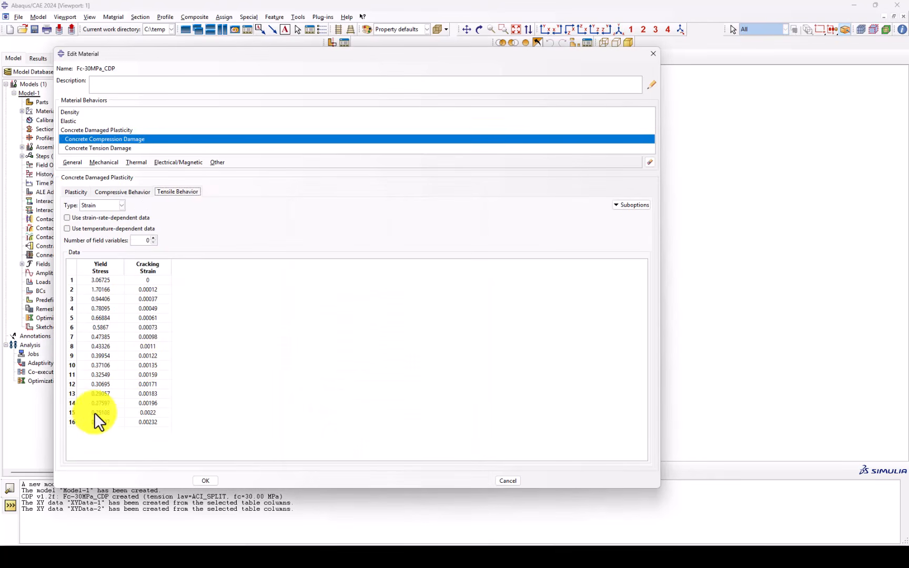
pyautogui.rightClick(128, 424)
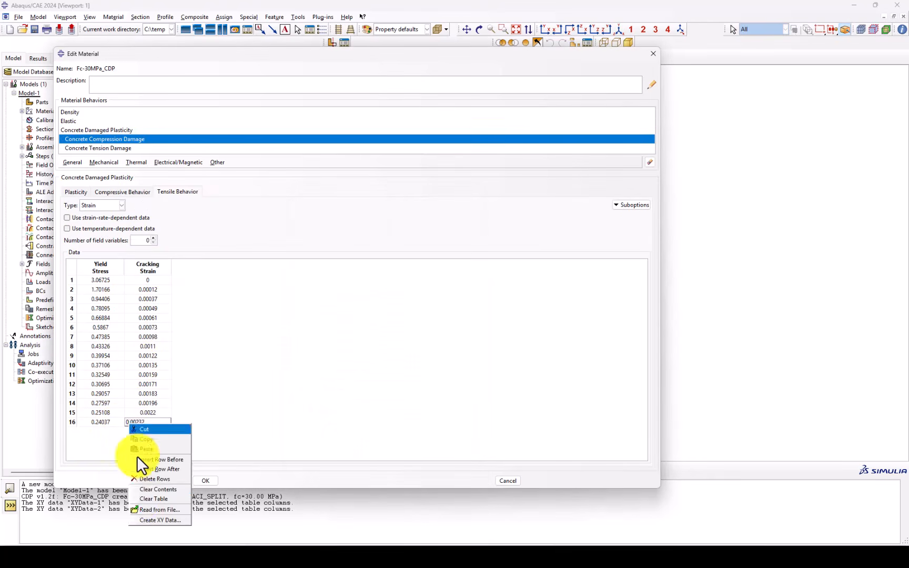
pyautogui.click(149, 517)
pyautogui.click(326, 373)
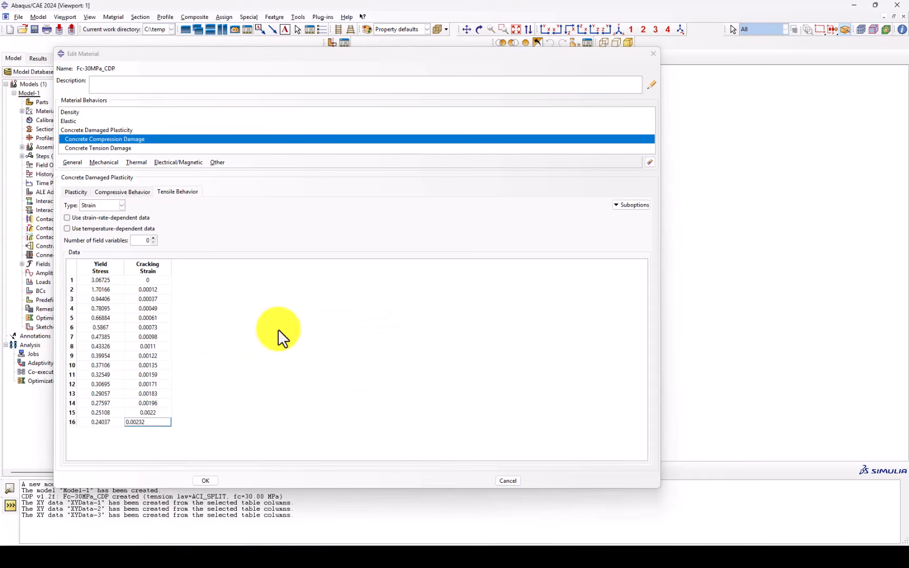
pyautogui.click(219, 387)
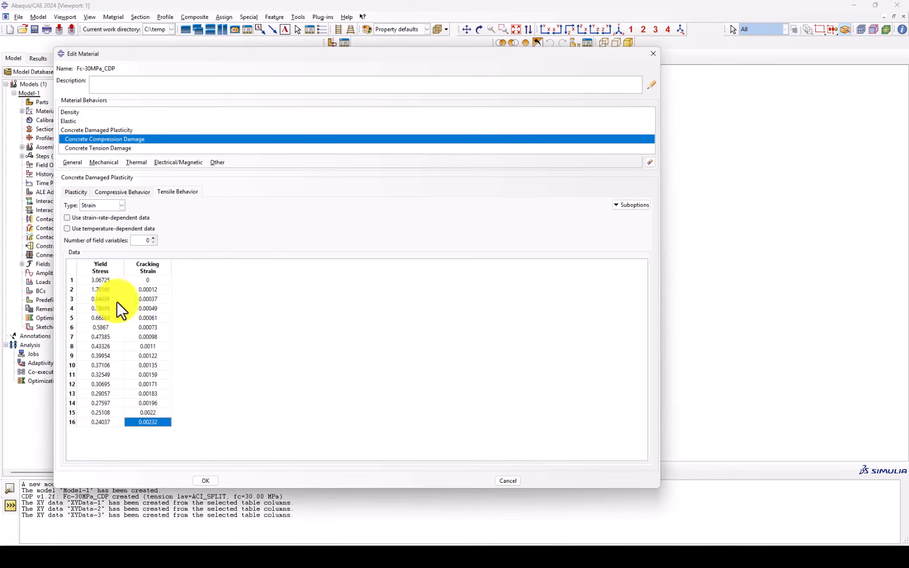
# Open the tension damage suboption, enlarge its editor, create XY data from the damage table and accept the suboption
pyautogui.click(642, 206)
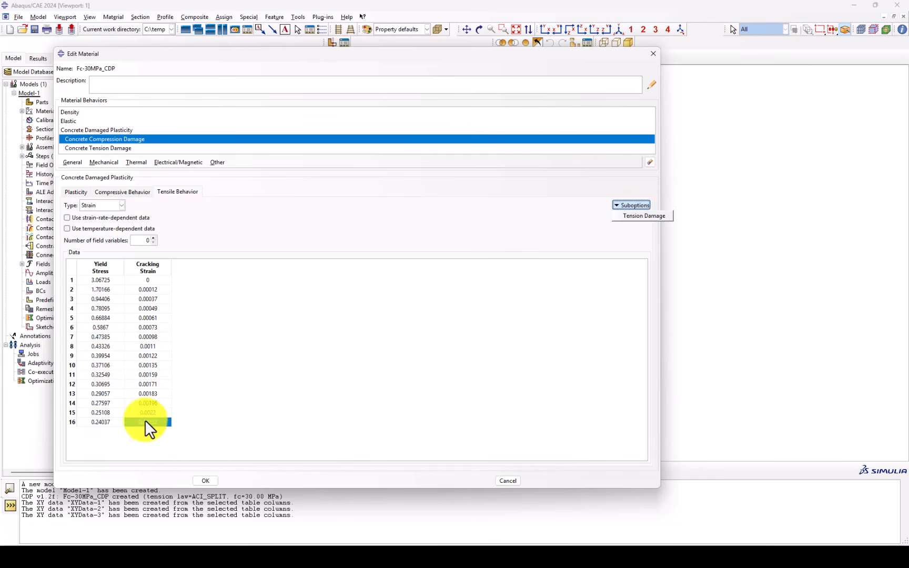
pyautogui.click(638, 216)
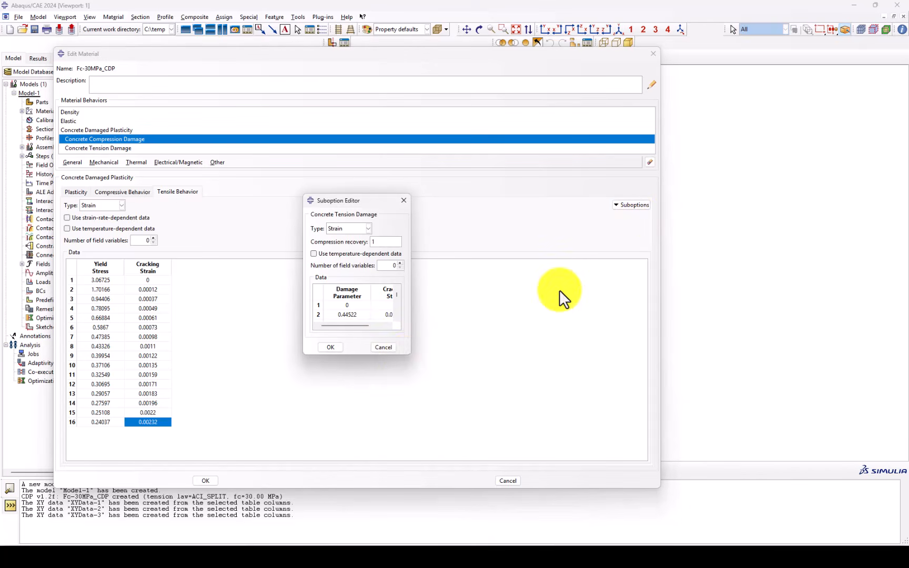
pyautogui.moveTo(408, 355); pyautogui.dragTo(513, 521)
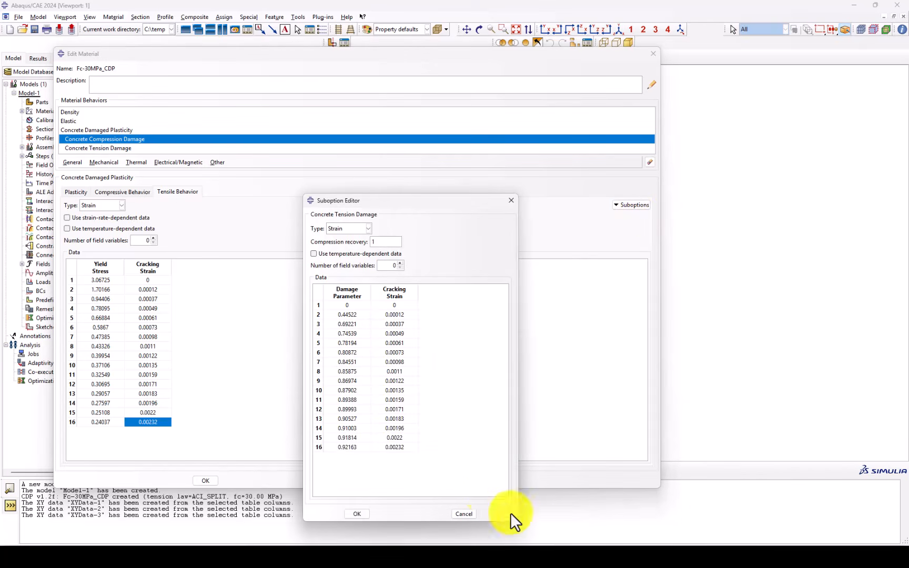
pyautogui.rightClick(372, 448)
pyautogui.click(406, 540)
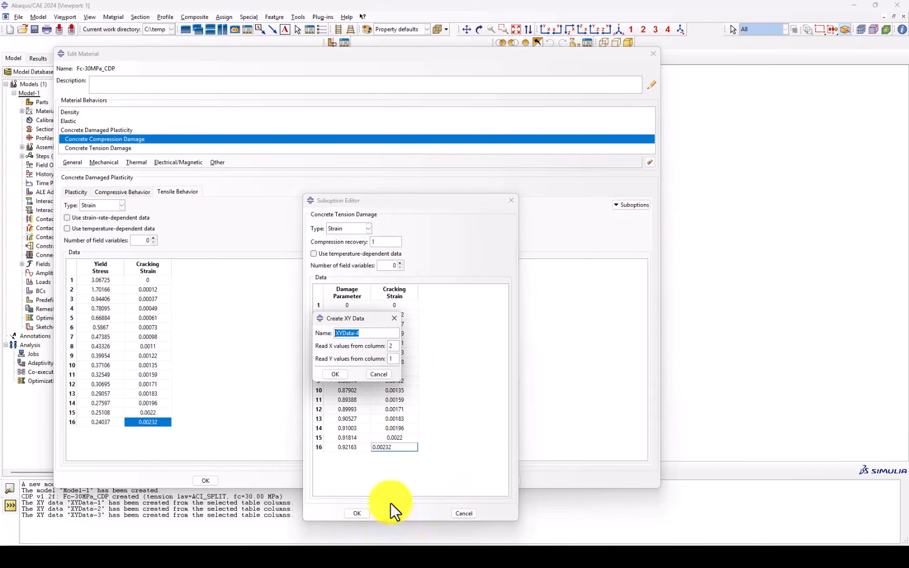
pyautogui.click(341, 377)
pyautogui.click(357, 513)
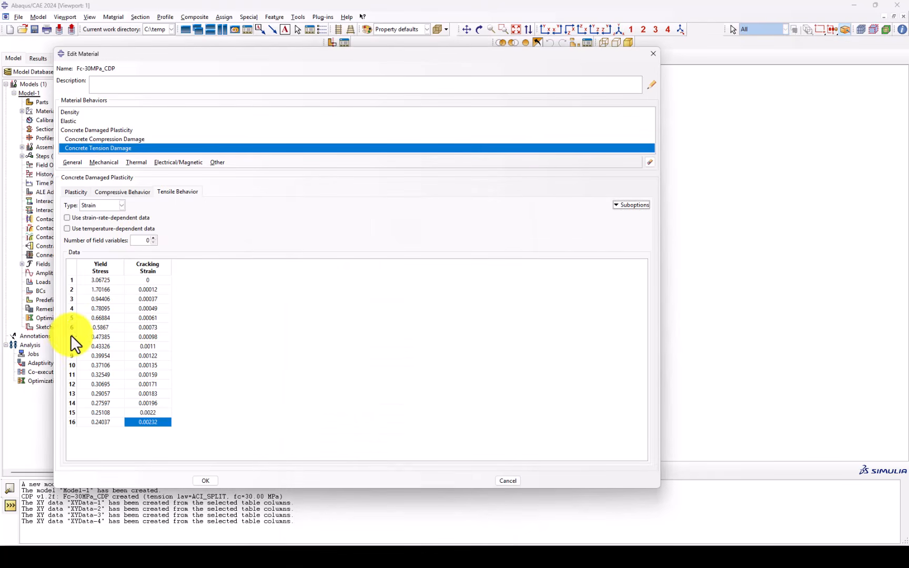
# Recheck the compressive and tensile behavior tables and close the material editor
pyautogui.click(142, 193)
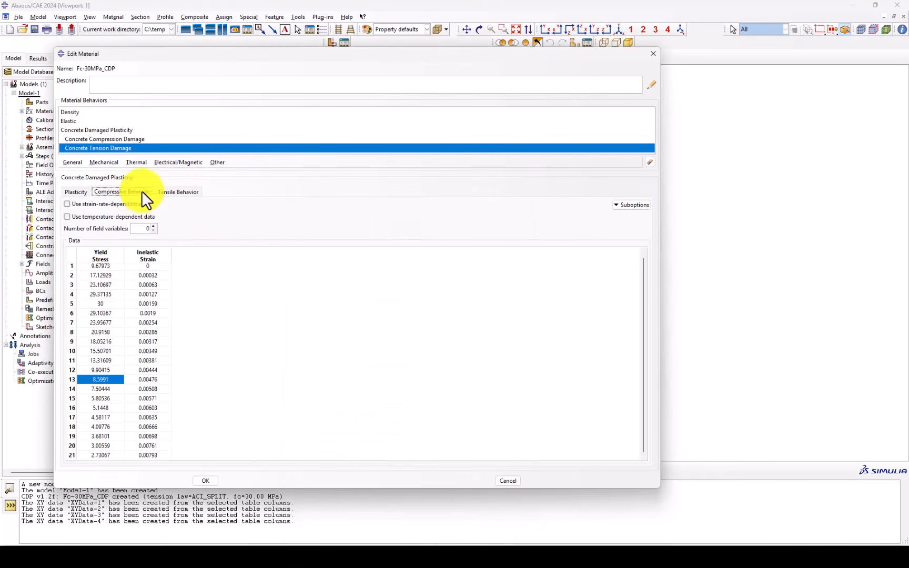
pyautogui.click(190, 192)
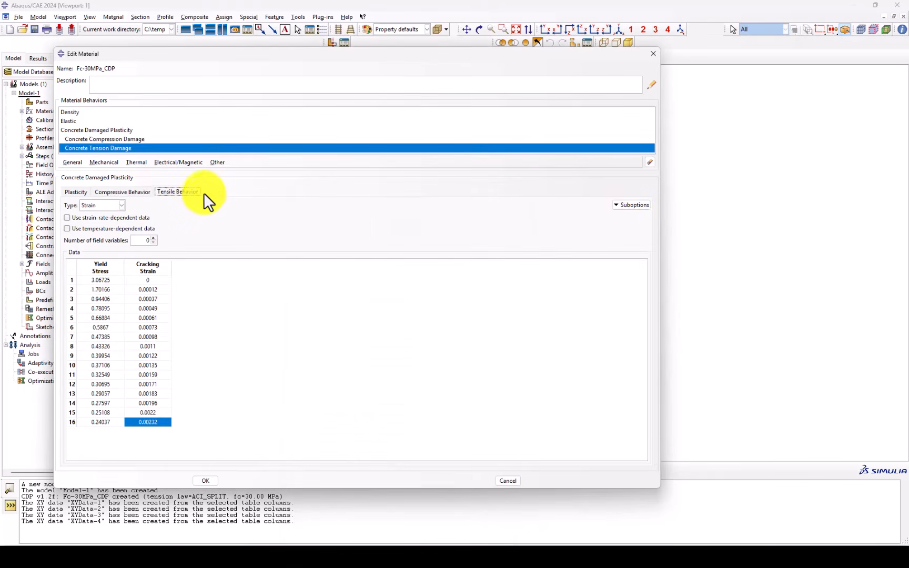
pyautogui.click(653, 54)
# Switch to the Visualization module, open the XY Data Manager and plot the compressive behavior curve, XYData-1
pyautogui.click(172, 56)
pyautogui.click(167, 150)
pyautogui.click(144, 220)
pyautogui.moveTo(584, 166); pyautogui.dragTo(295, 200)
pyautogui.click(310, 241)
# Plot the compression damage curve, XYData-2, and fit it to the viewport
pyautogui.click(235, 264)
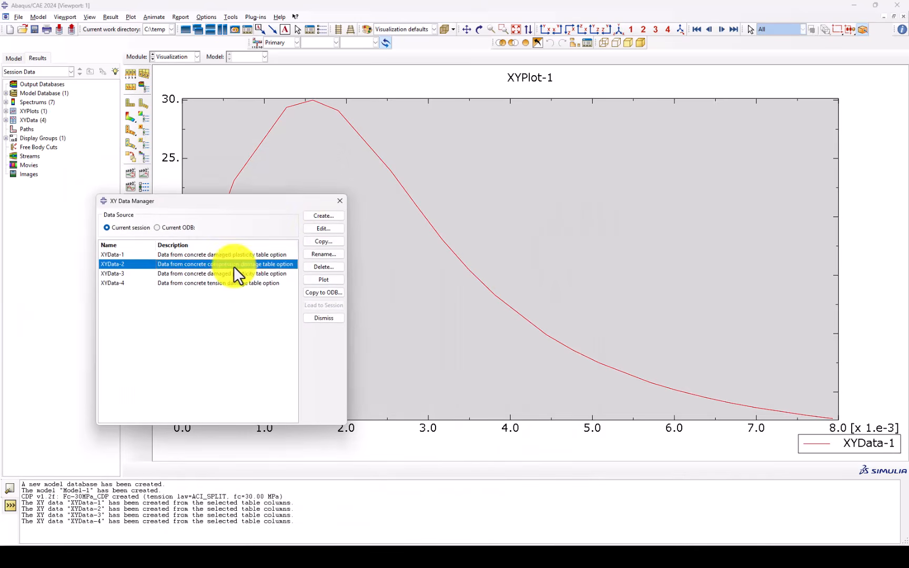
pyautogui.click(316, 281)
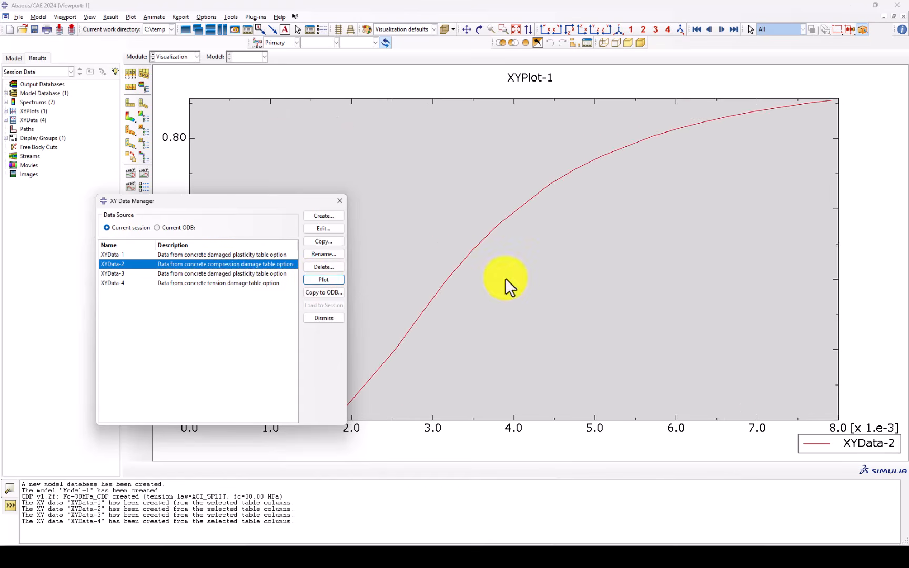
pyautogui.scroll(-1, 664, 286)
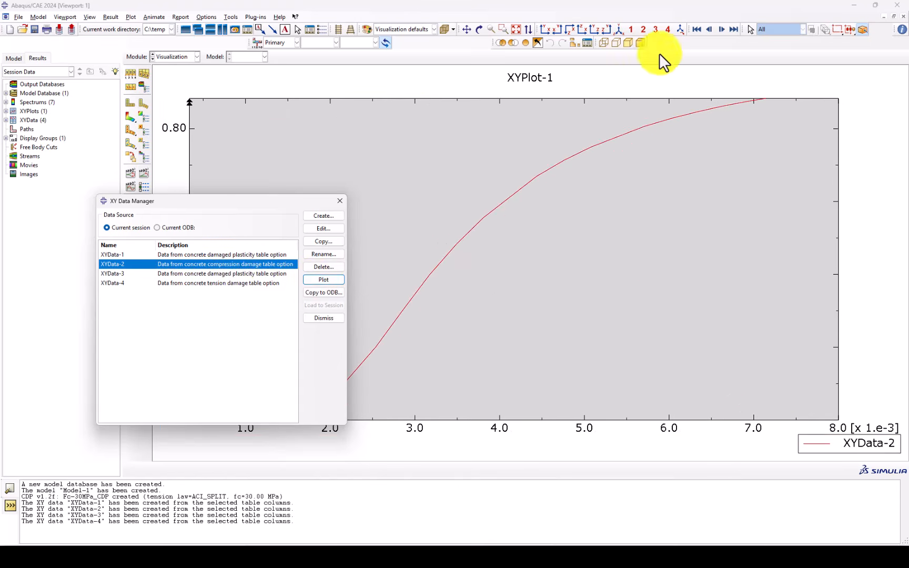
pyautogui.click(517, 29)
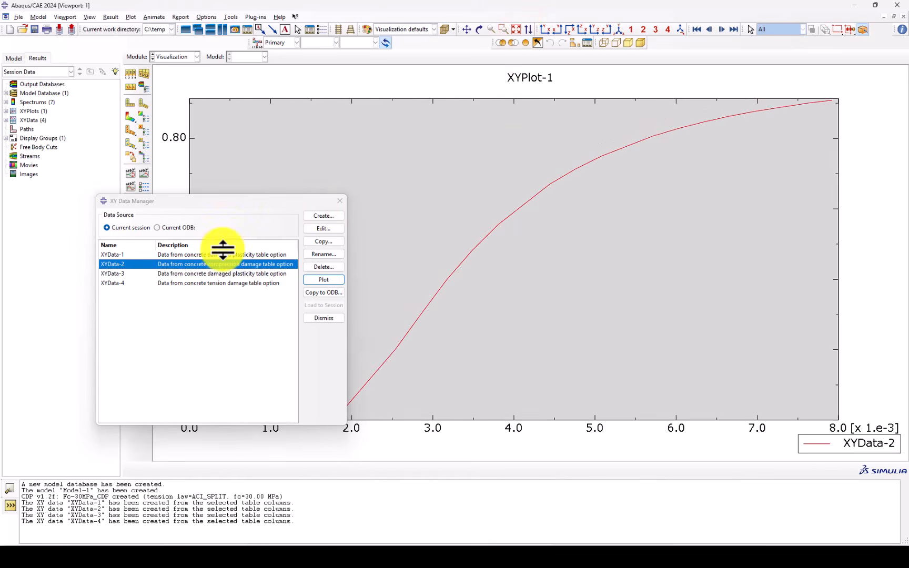
# Plot the tensile behavior curve, XYData-3, and move the XY Data Manager off the curve
pyautogui.click(215, 273)
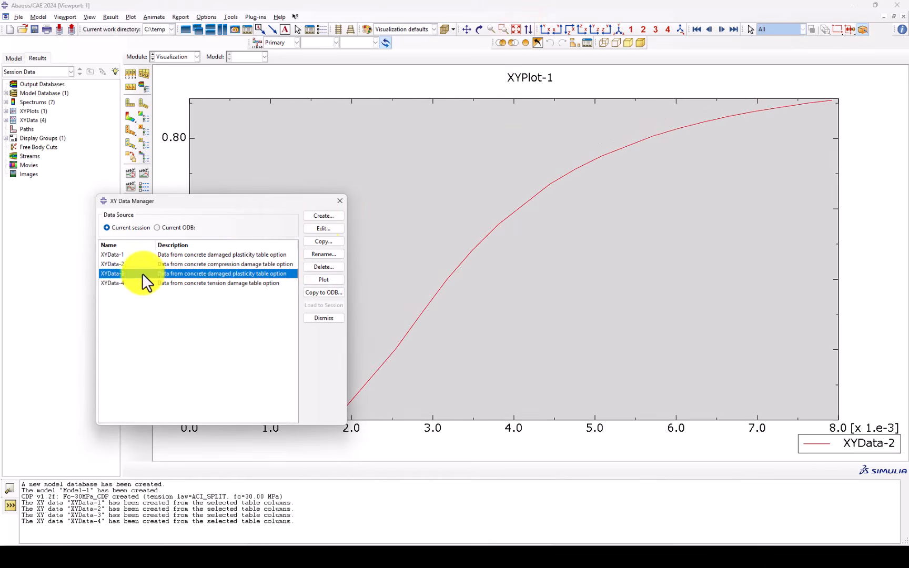
pyautogui.click(322, 279)
pyautogui.moveTo(298, 201); pyautogui.dragTo(358, 189)
# Plot the tension damage curve, XYData-4, and close the XY Data Manager
pyautogui.click(195, 264)
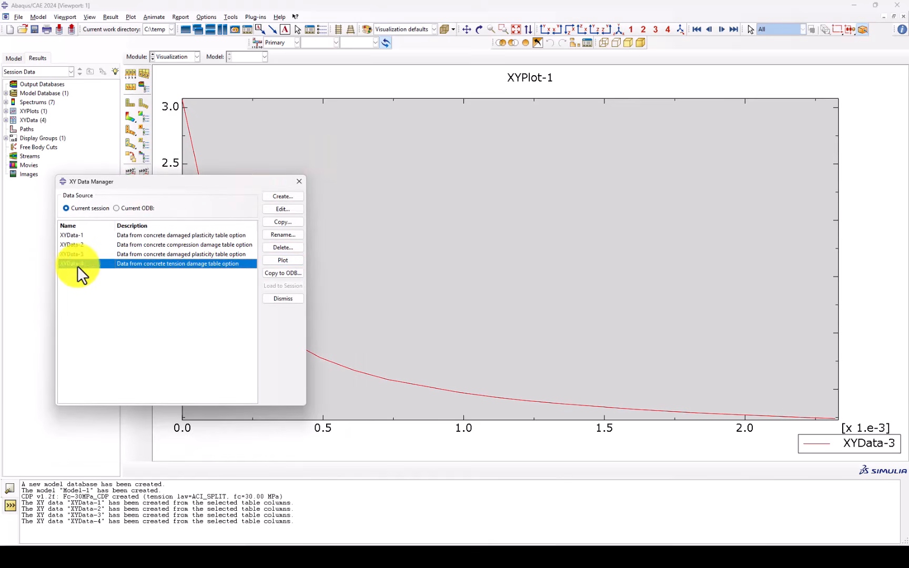
pyautogui.click(275, 262)
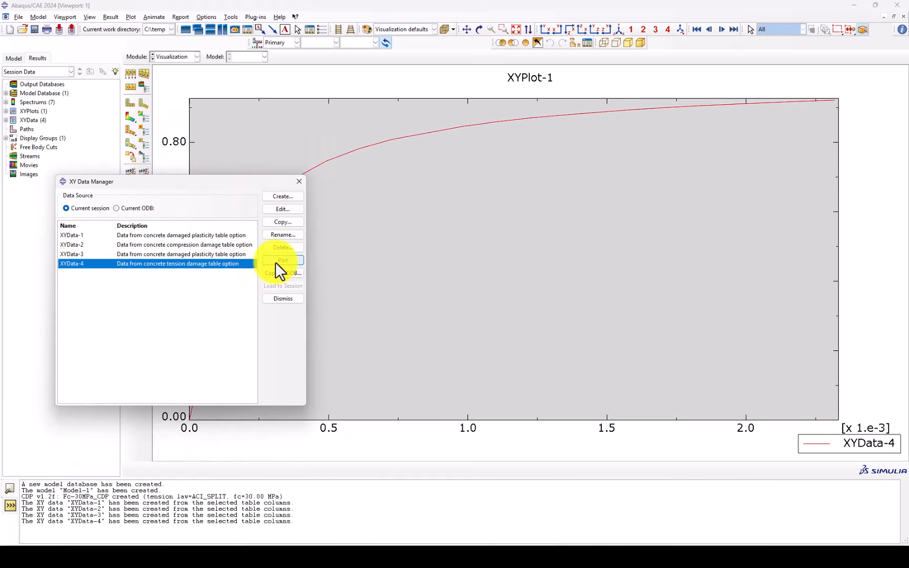
pyautogui.click(297, 181)
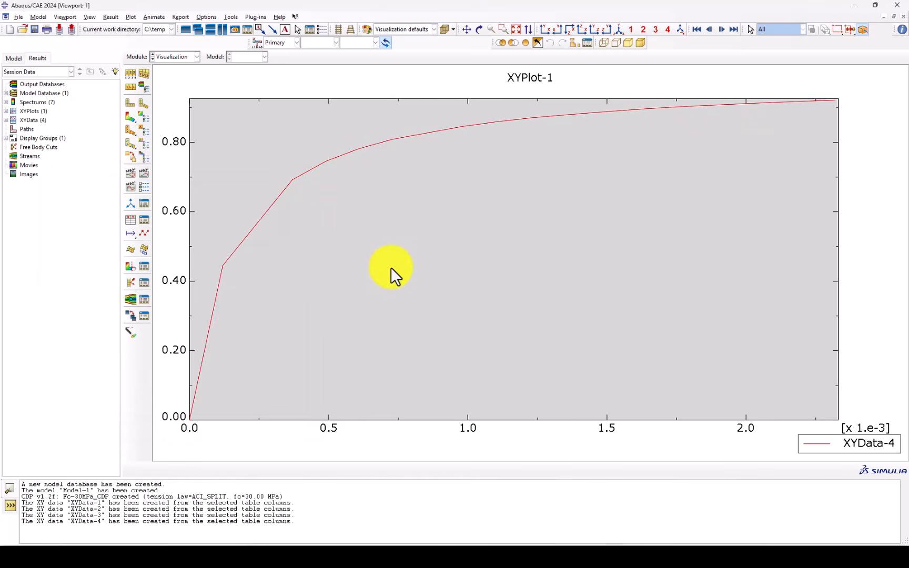
# Reopen the XY Data Manager, inspect the values stored in XYData-4 and close both windows
pyautogui.click(141, 234)
pyautogui.click(284, 227)
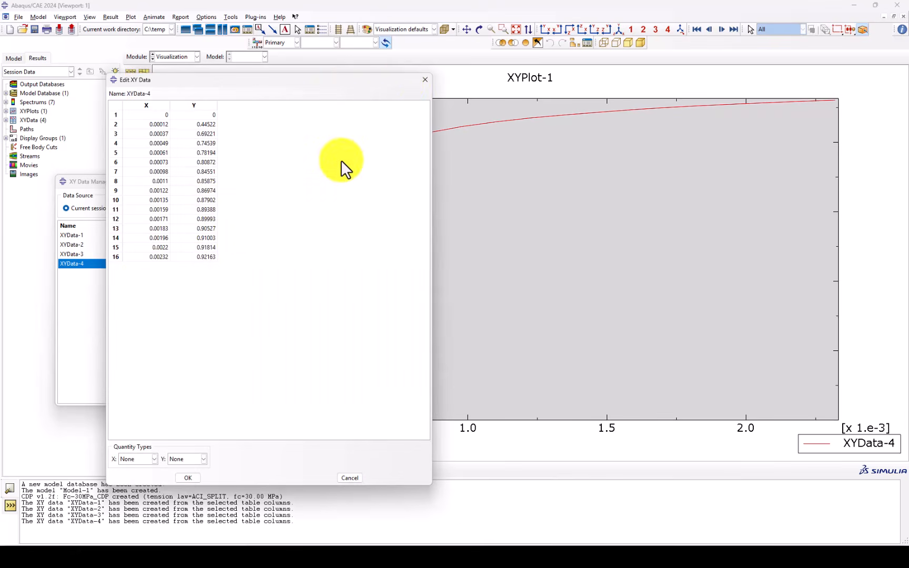
pyautogui.click(424, 80)
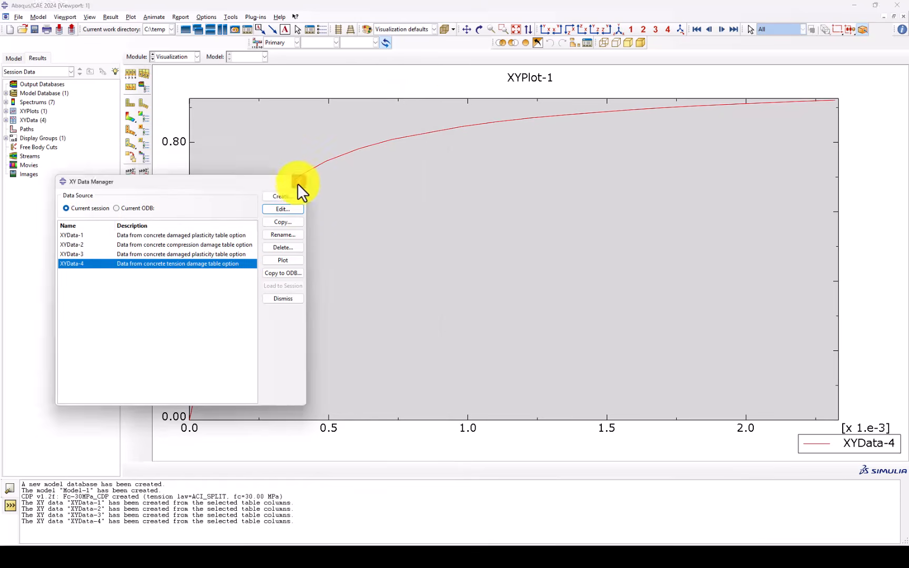
pyautogui.click(297, 182)
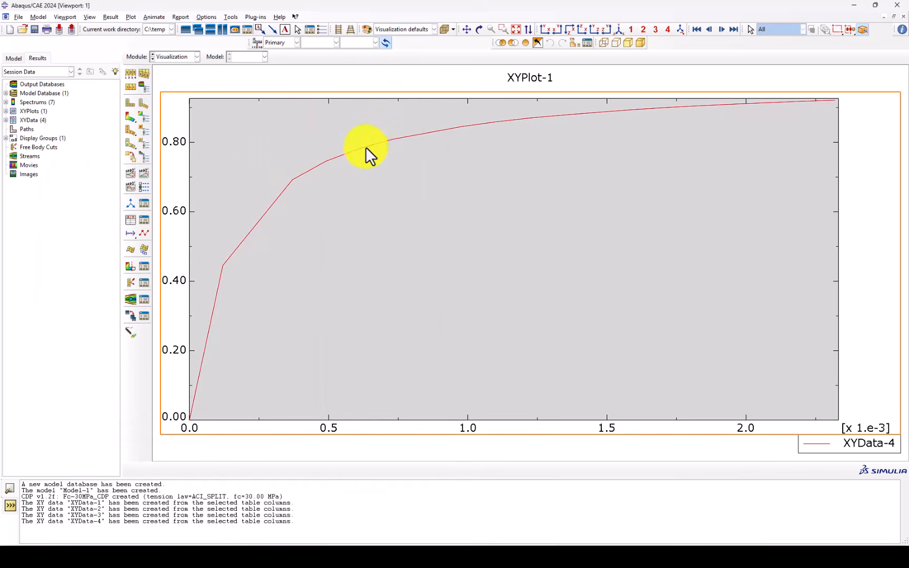
# Switch back to the Property module of Model-1
pyautogui.click(178, 57)
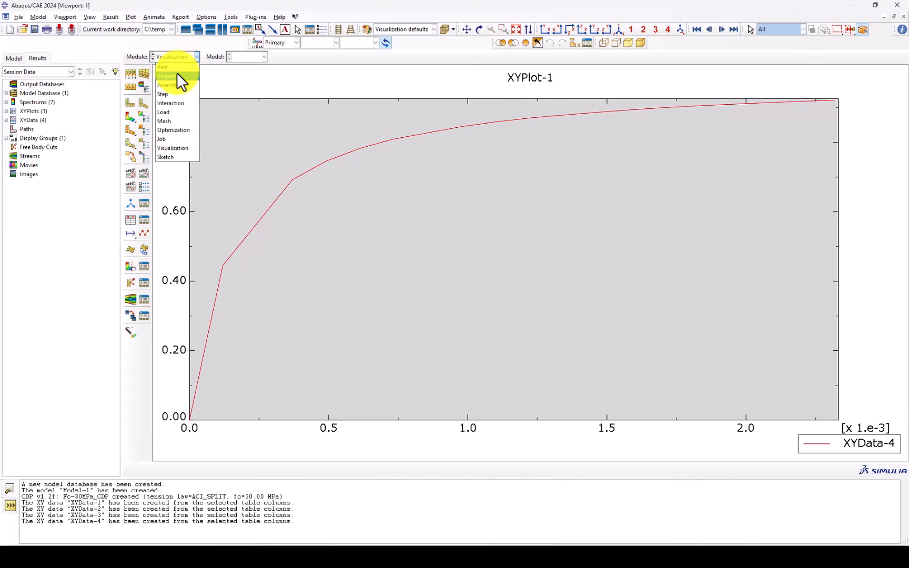
pyautogui.click(165, 50)
pyautogui.click(180, 54)
pyautogui.click(163, 43)
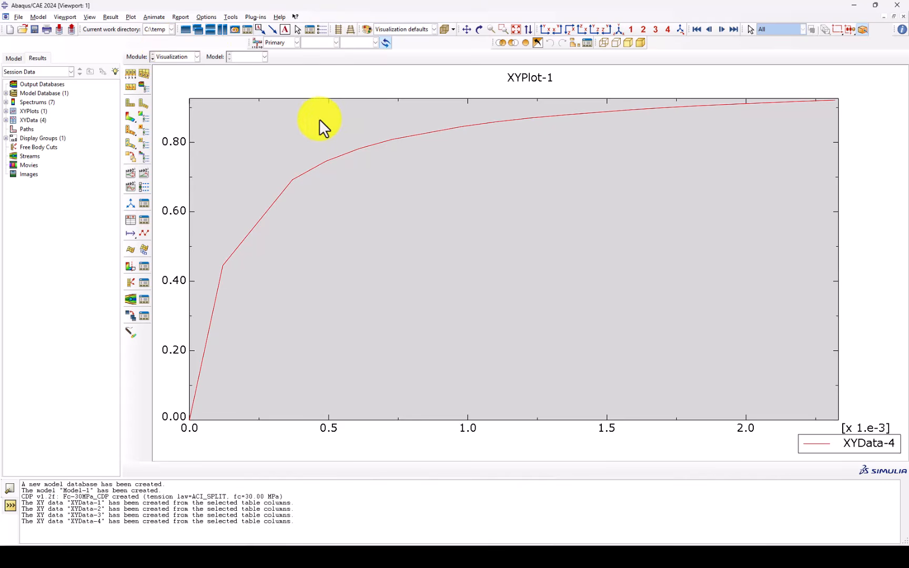
pyautogui.click(129, 117)
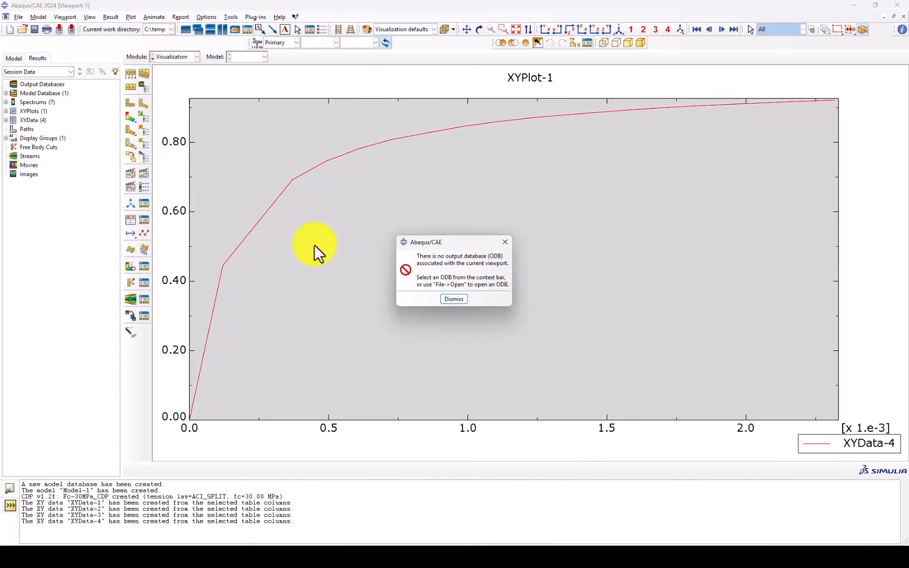
pyautogui.click(504, 241)
pyautogui.click(174, 57)
pyautogui.click(171, 75)
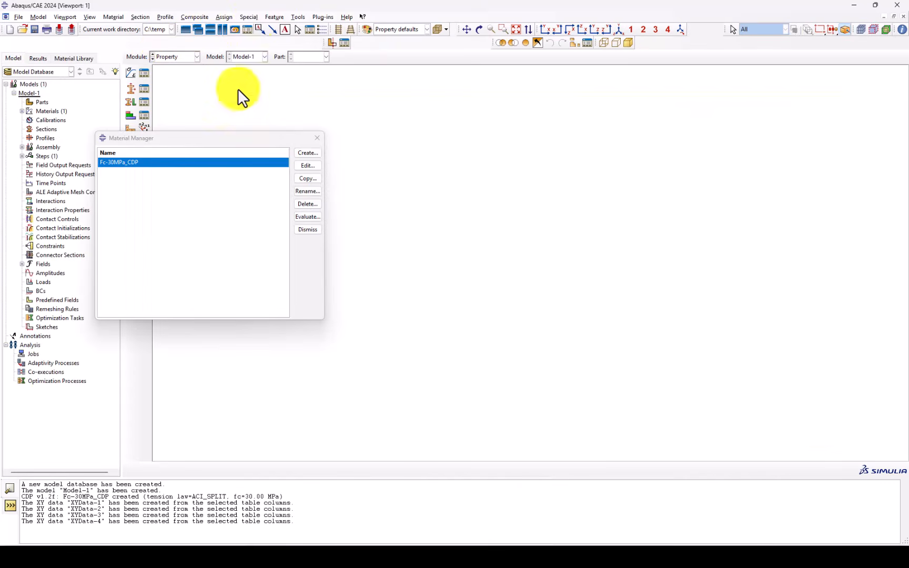
# Create a second concrete material named Fc-50 with the CDP Concrete plug-in, using the Carreira law, EC2 tension formula and f_c 50 MPa
pyautogui.click(322, 17)
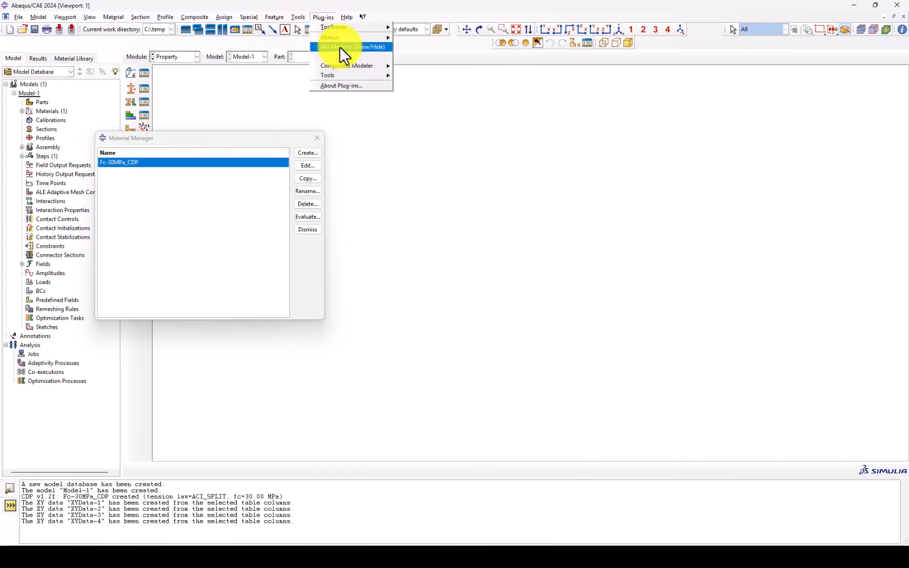
pyautogui.click(340, 56)
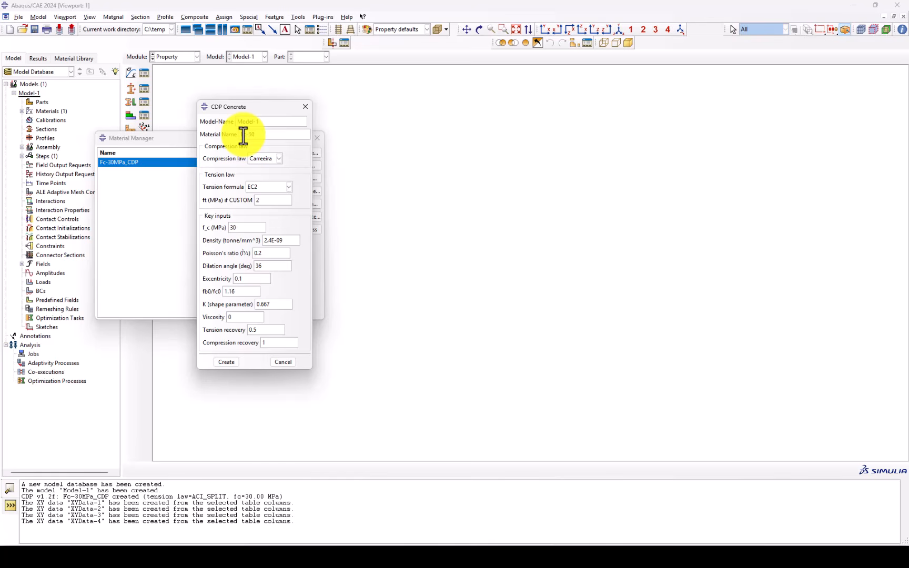
pyautogui.click(229, 230)
pyautogui.press('Delete')
pyautogui.write('5')
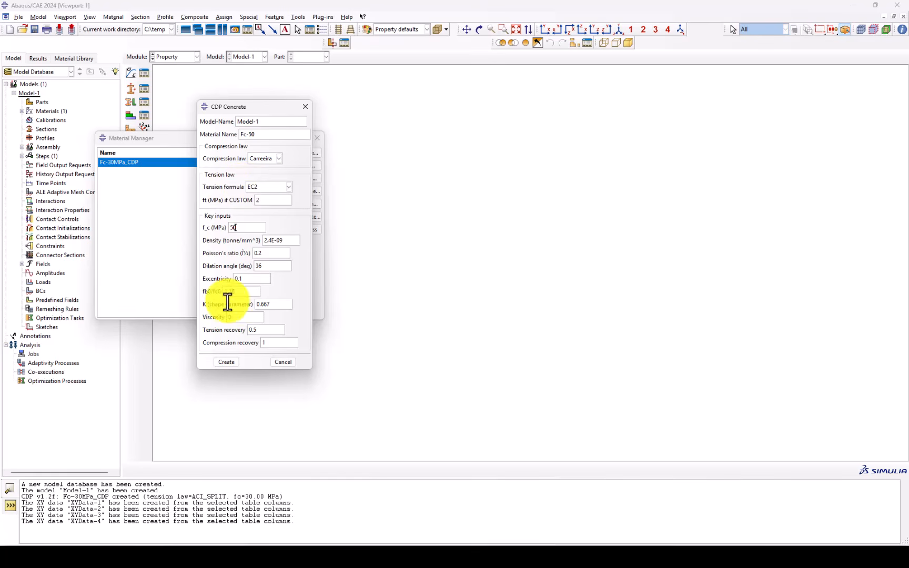
pyautogui.click(228, 362)
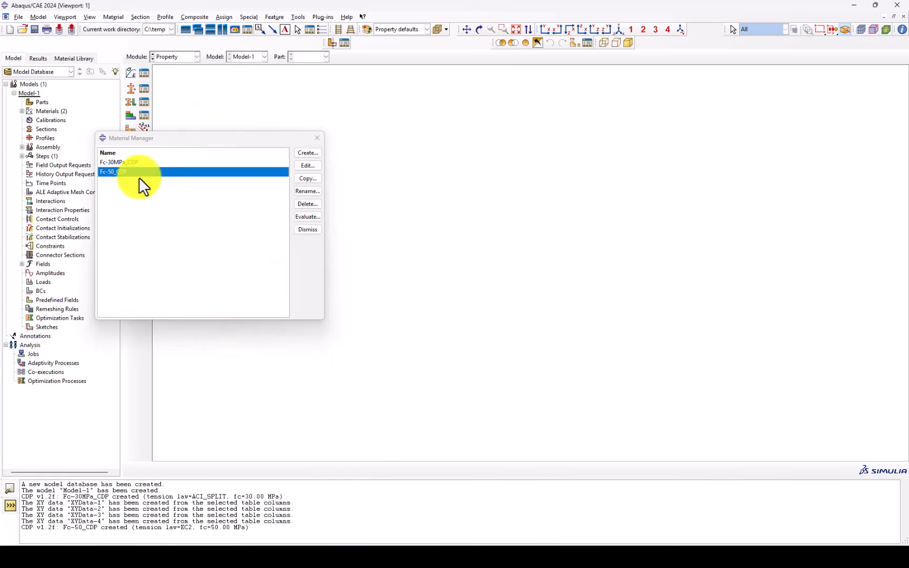
# Inspect the tensile and compressive behavior data of the Fc-50_CDP material and close its editor without changes
pyautogui.click(307, 166)
pyautogui.click(91, 149)
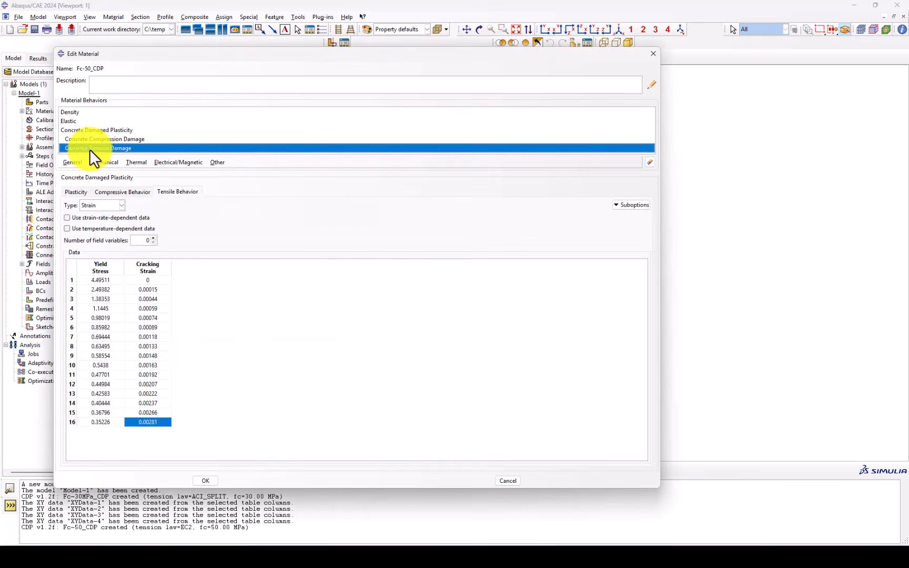
pyautogui.click(113, 193)
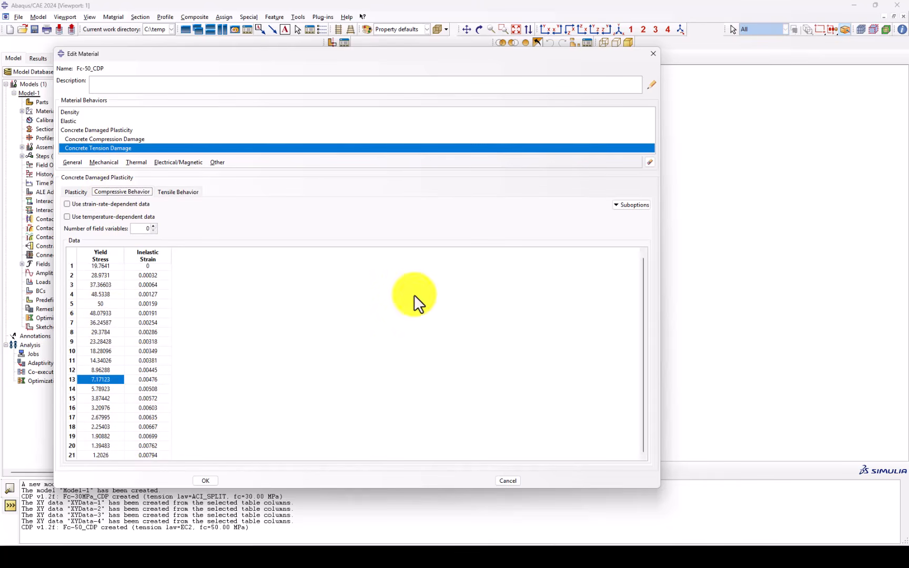
pyautogui.click(650, 56)
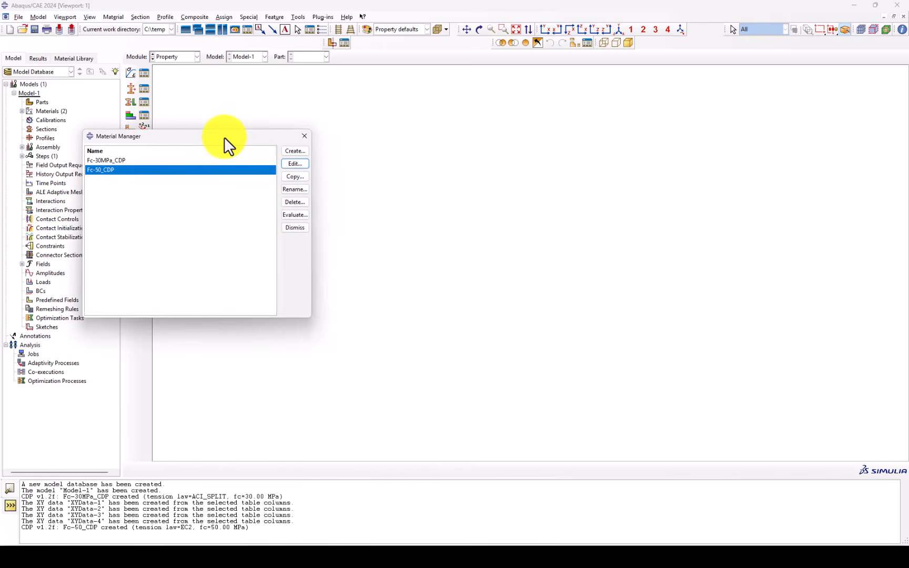